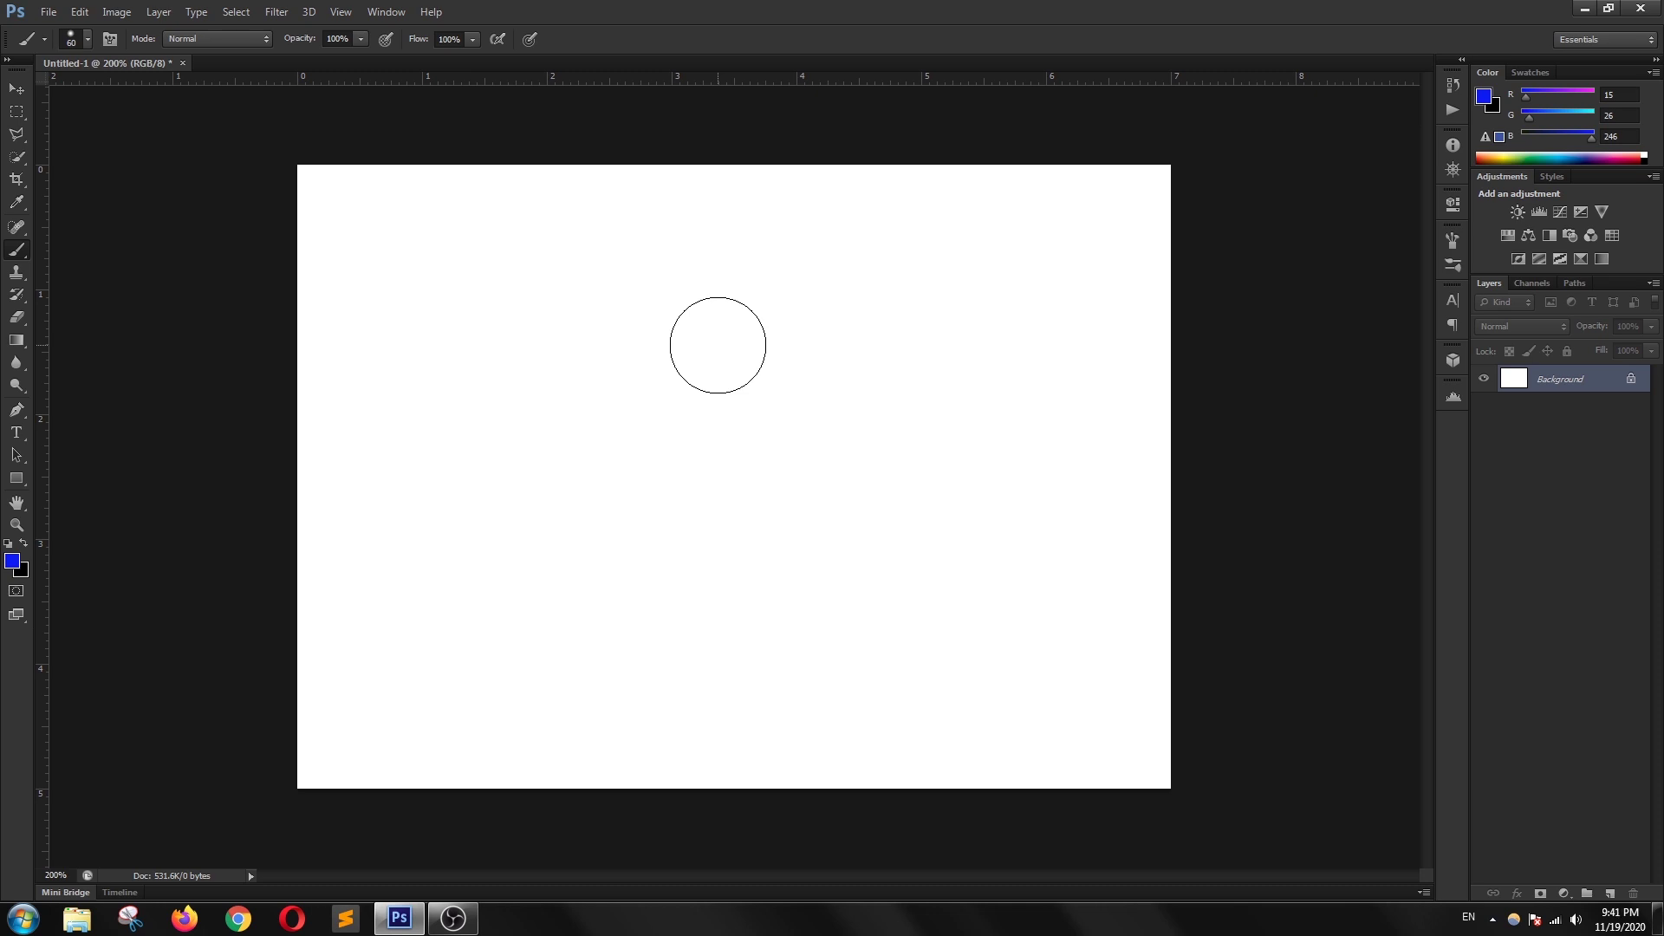
# Reduce the brush size in several increments
pyautogui.press('[')
pyautogui.press('[')
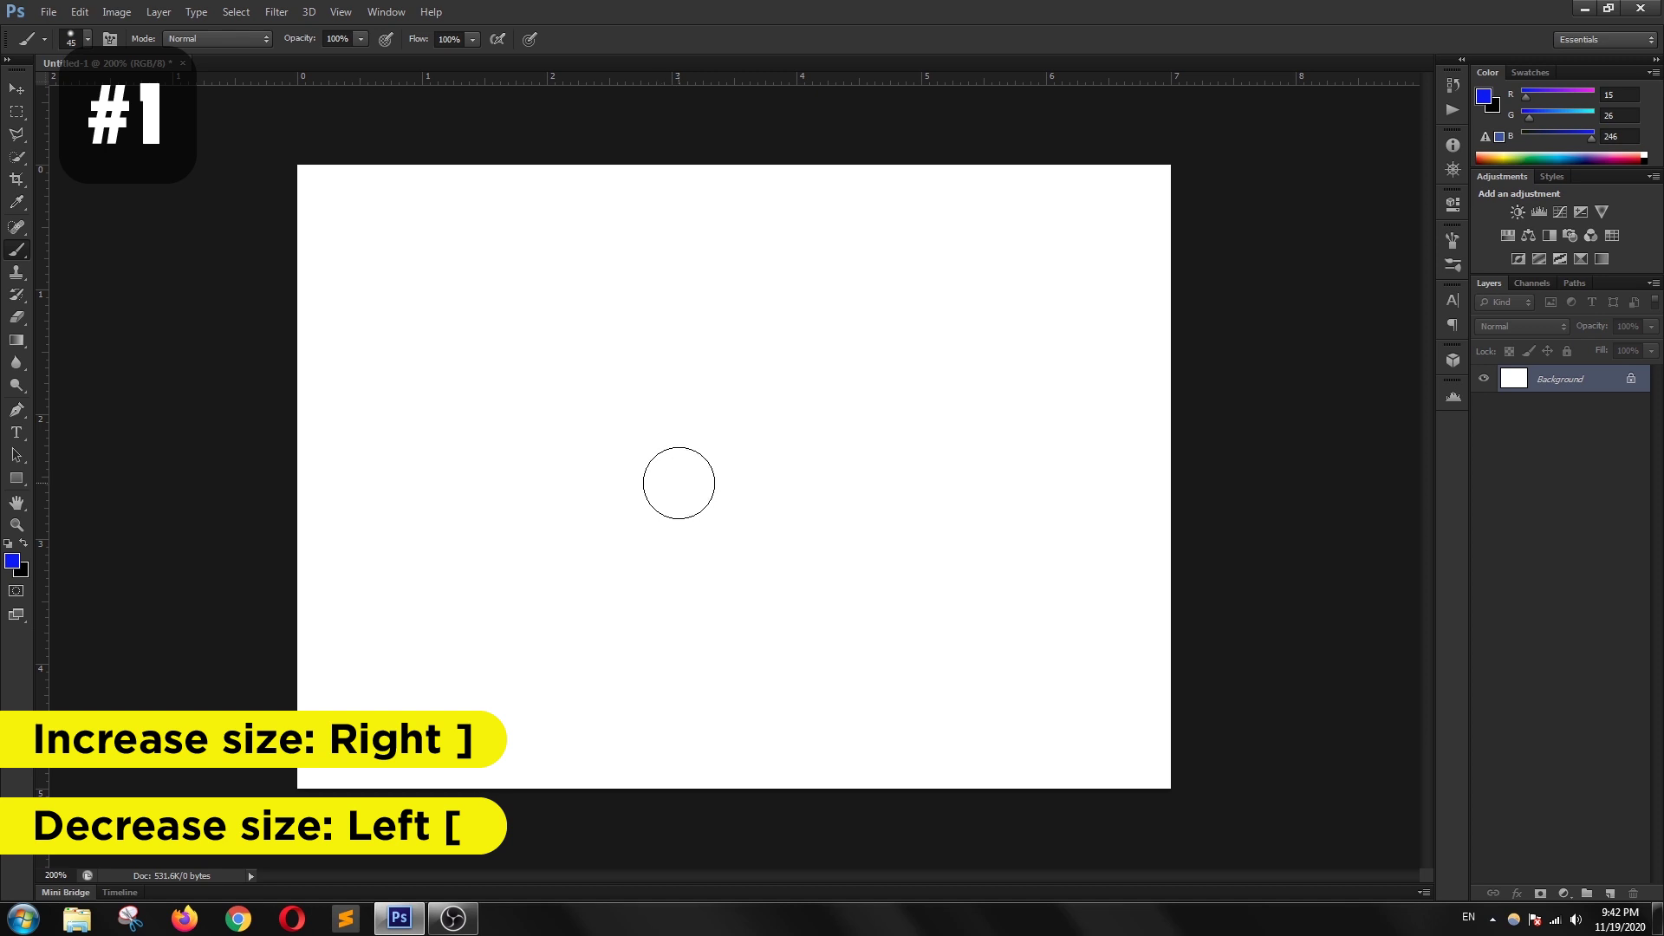
pyautogui.press('[')
pyautogui.press('[')
pyautogui.press('[')
pyautogui.press('[')
# Enlarge the brush to 150 px and paint a soft blue dot in the upper-left area of the canvas
pyautogui.press(']')
pyautogui.press(']')
pyautogui.press(']')
pyautogui.press(']')
pyautogui.press(']')
pyautogui.press(']')
pyautogui.press(']')
pyautogui.press(']')
pyautogui.press(']')
pyautogui.press(']')
pyautogui.press(']')
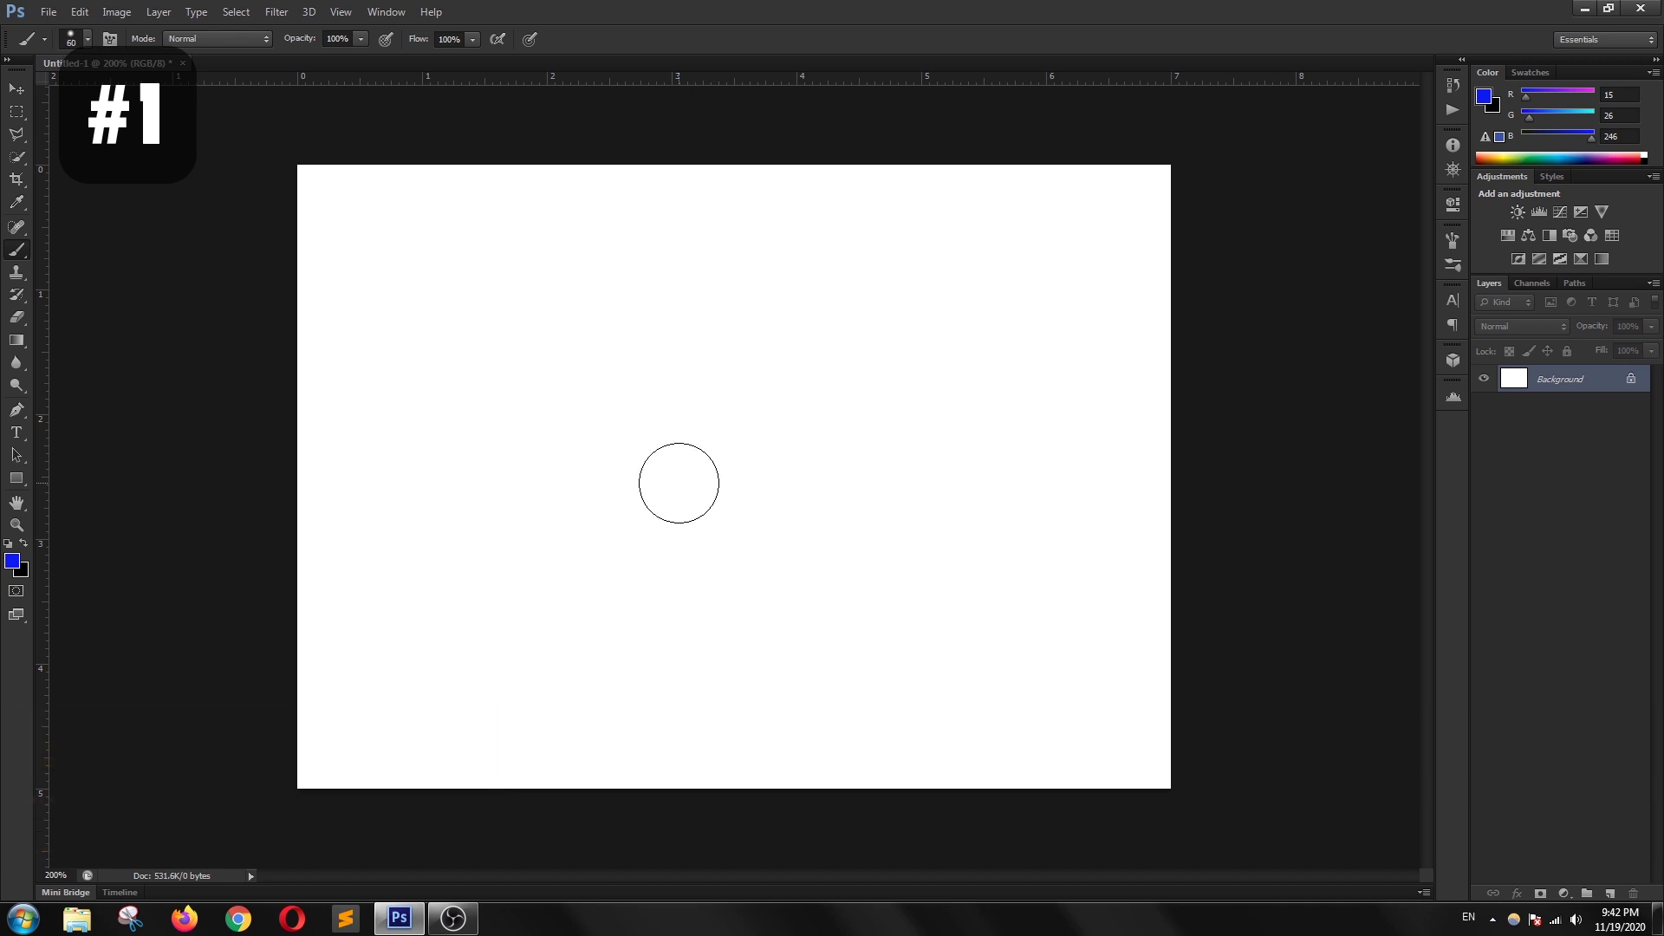
pyautogui.press(']')
pyautogui.press(']')
pyautogui.press(']')
pyautogui.press(']')
pyautogui.press(']')
pyautogui.press(']')
pyautogui.press(']')
pyautogui.press(']')
pyautogui.press(']')
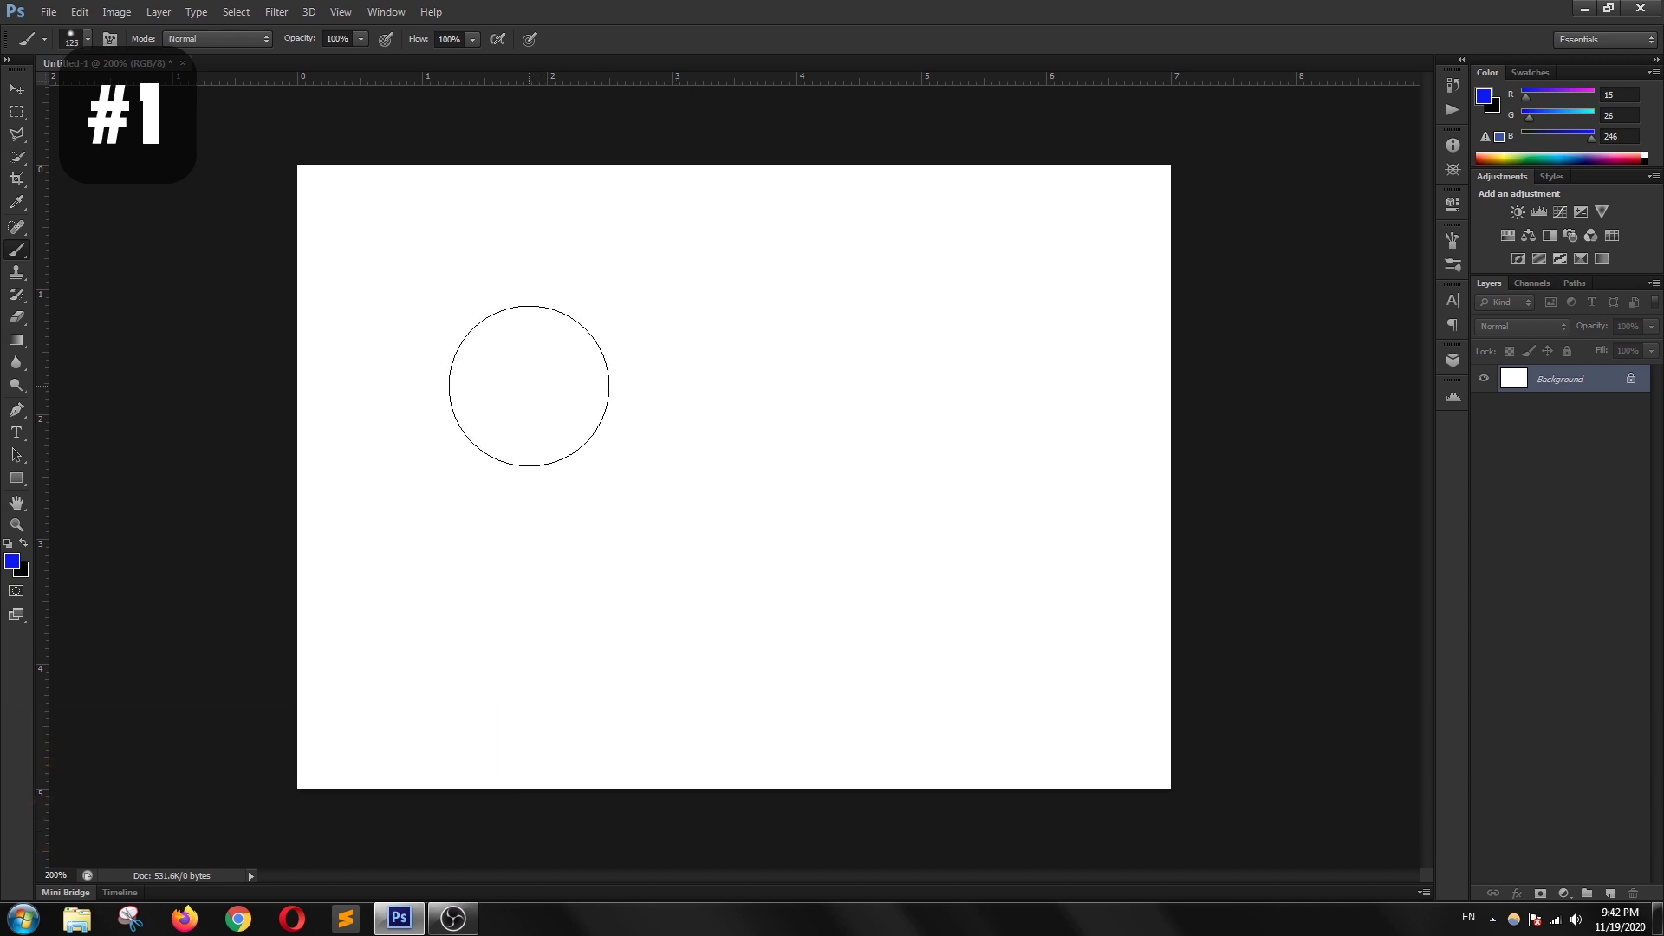
pyautogui.click(529, 386)
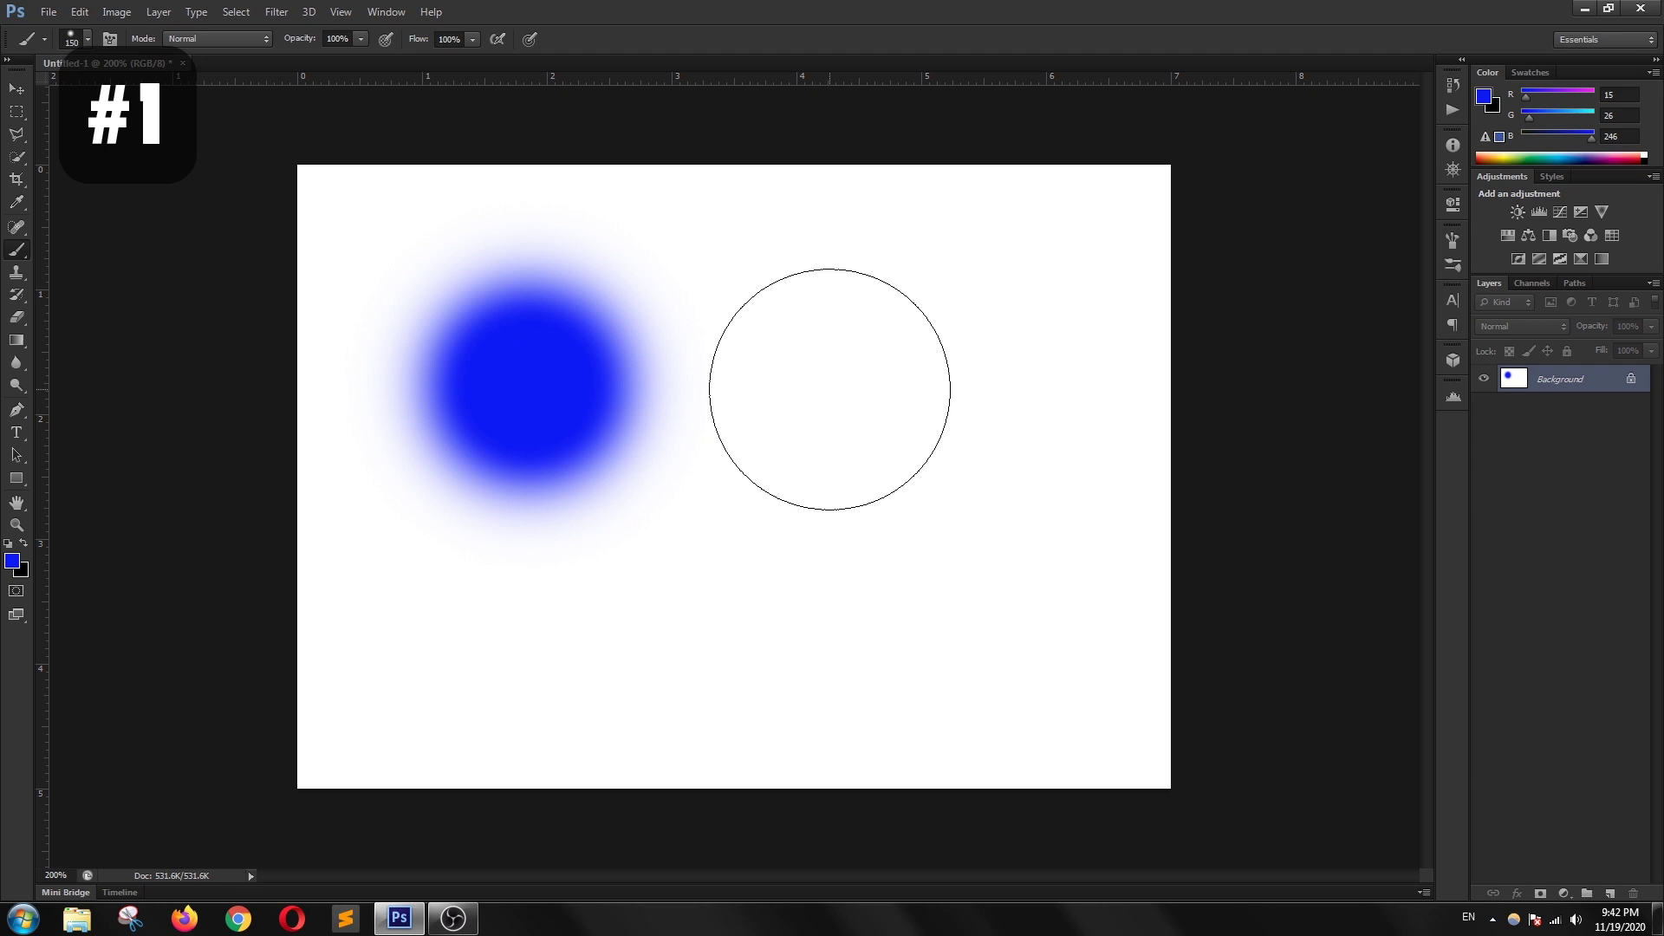
# Reduce the brush to 50 px and paint a small blue dot to the right of the large one
pyautogui.press('[')
pyautogui.press('[')
pyautogui.press('[')
pyautogui.press('[')
pyautogui.press('[')
pyautogui.press('[')
pyautogui.press('[')
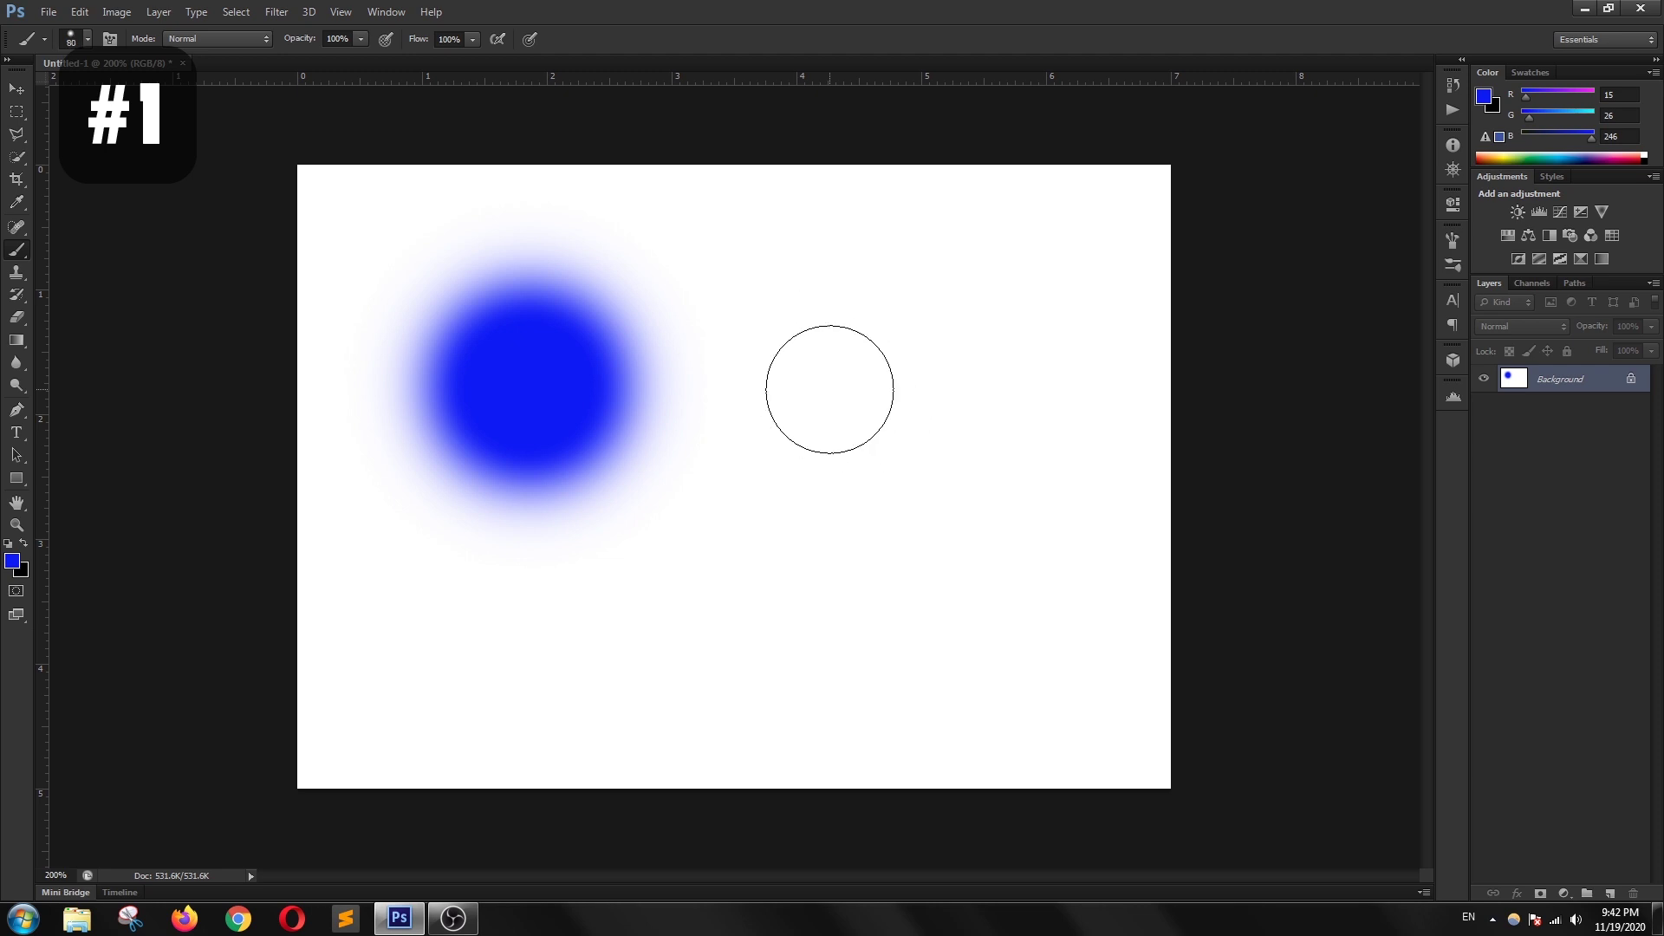
pyautogui.click(820, 375)
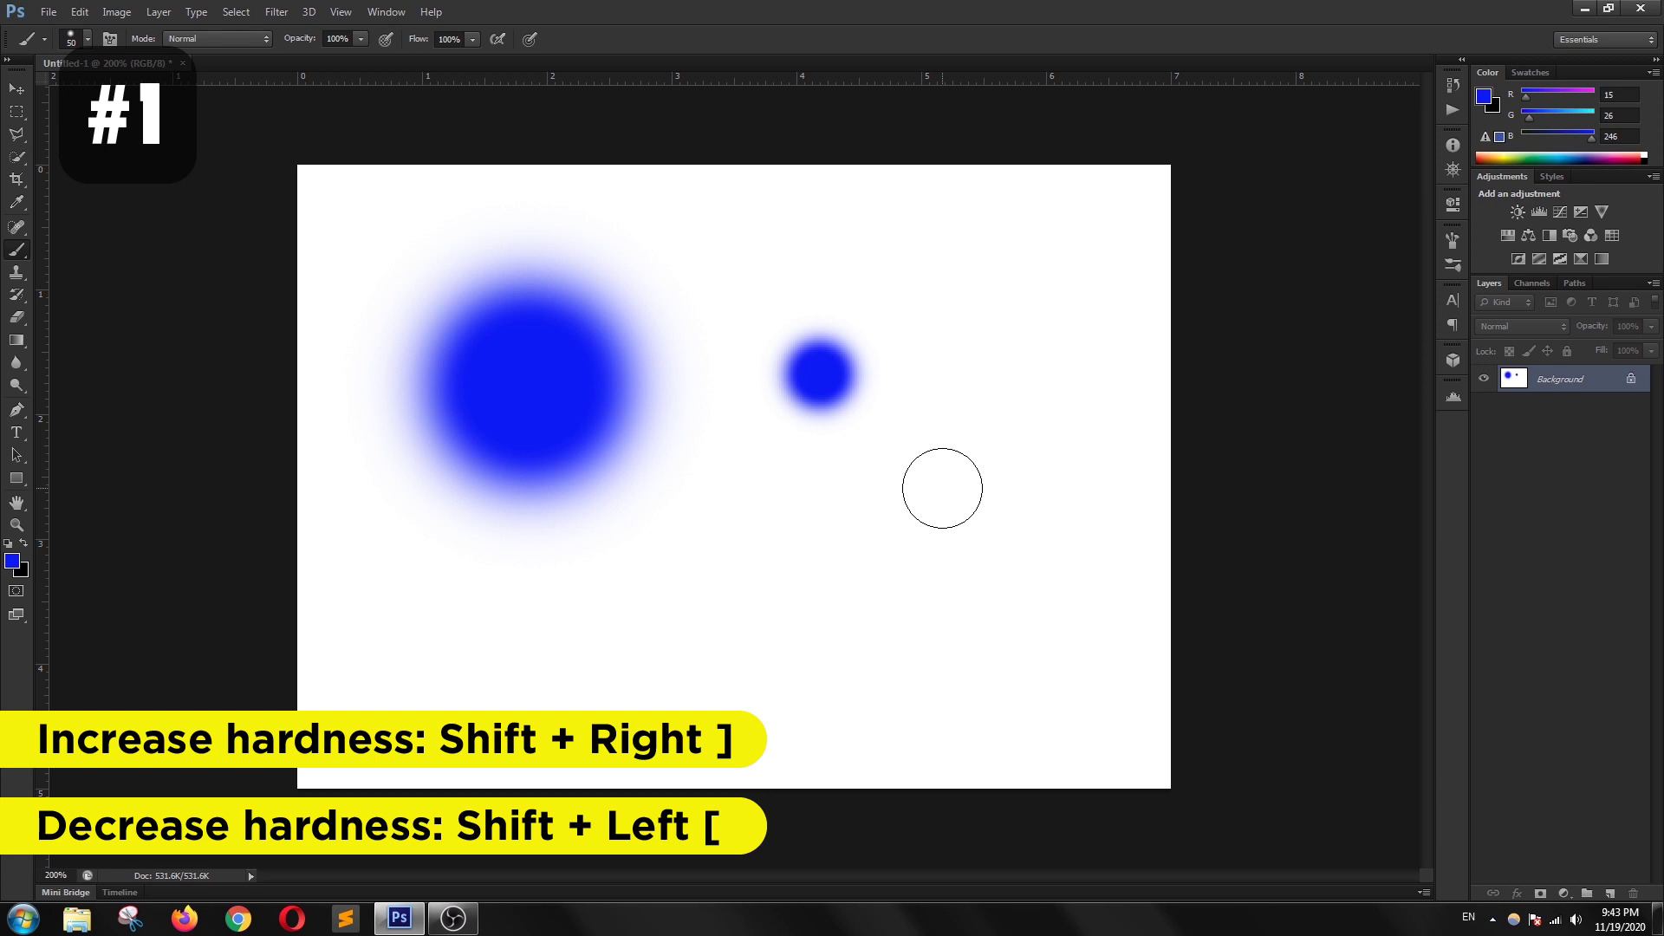
# Paint a hard-edged blue dot with increased hardness and a softer dot beside it with reduced hardness, below the small dot
pyautogui.hotkey('shift', ']')
pyautogui.click(942, 526)
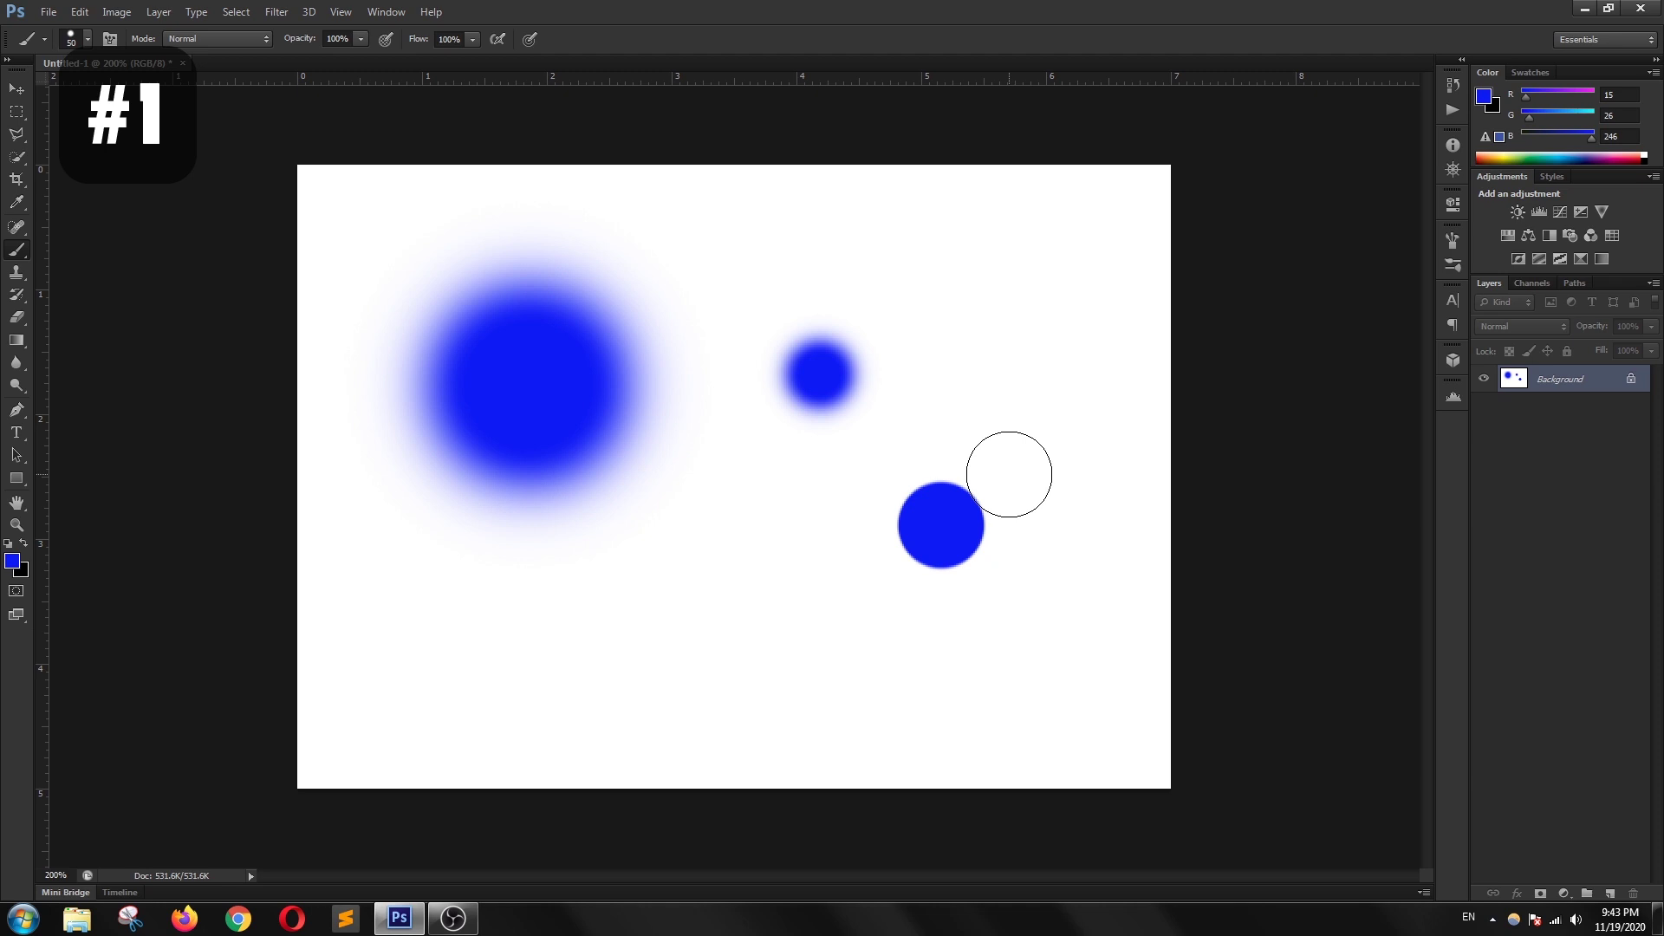
pyautogui.press('[')
pyautogui.click(1039, 512)
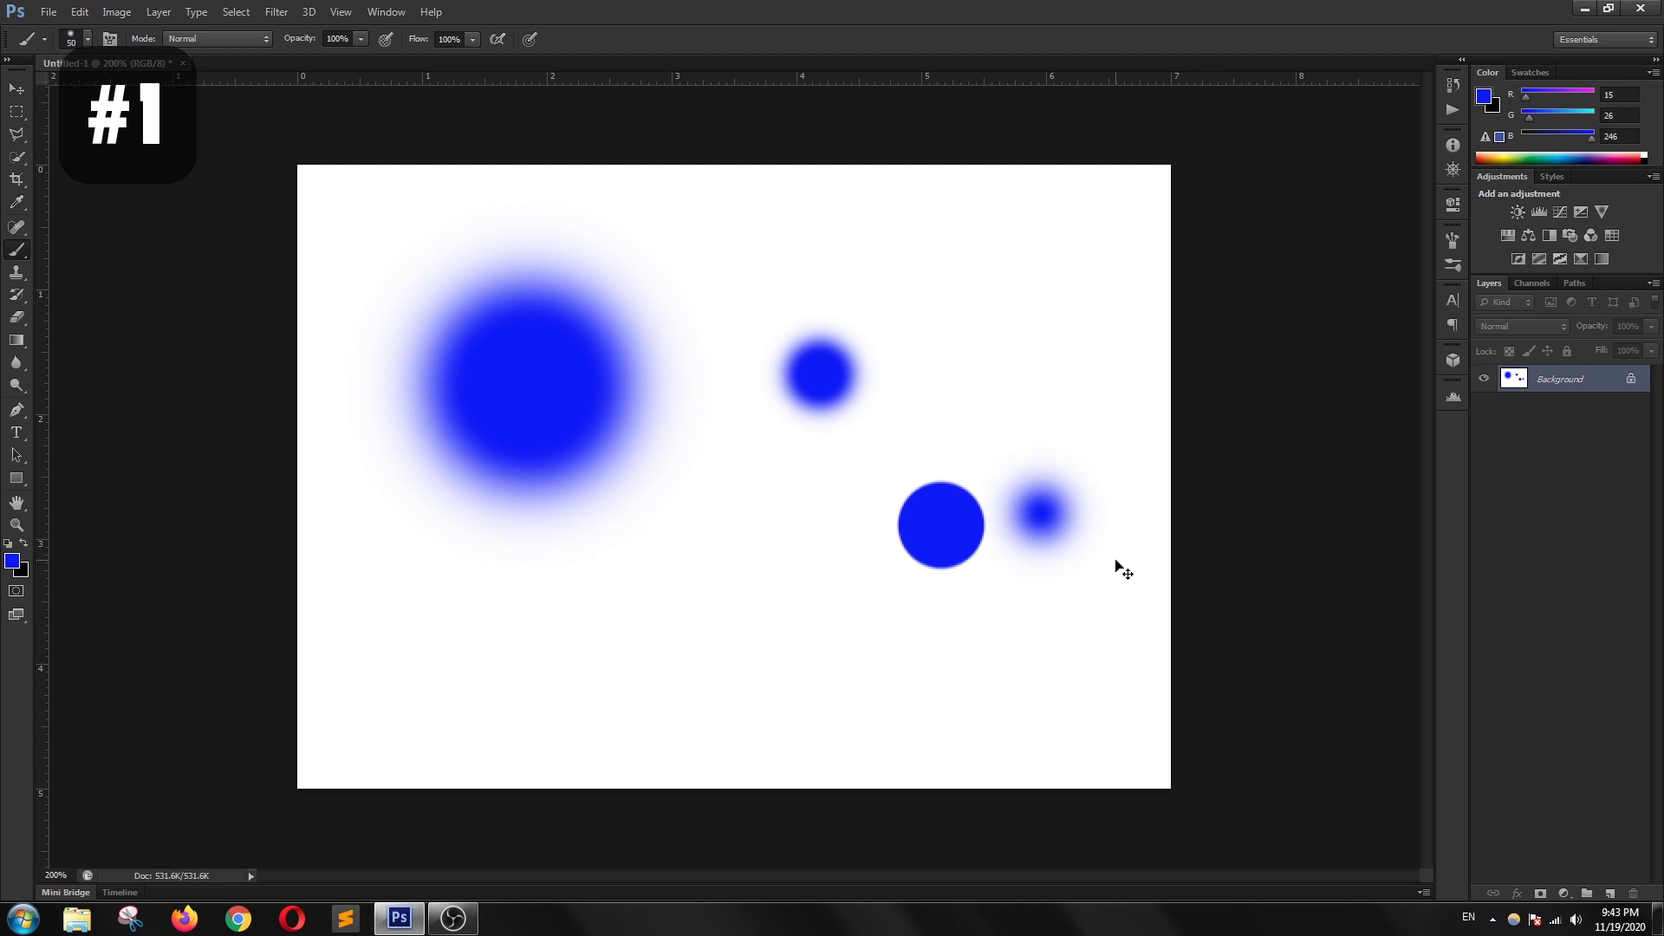
# Undo all four painted dots
pyautogui.hotkey('ctrl', 'alt', 'z')
pyautogui.hotkey('ctrl', 'alt', 'z')
pyautogui.hotkey('ctrl', 'alt', 'z')
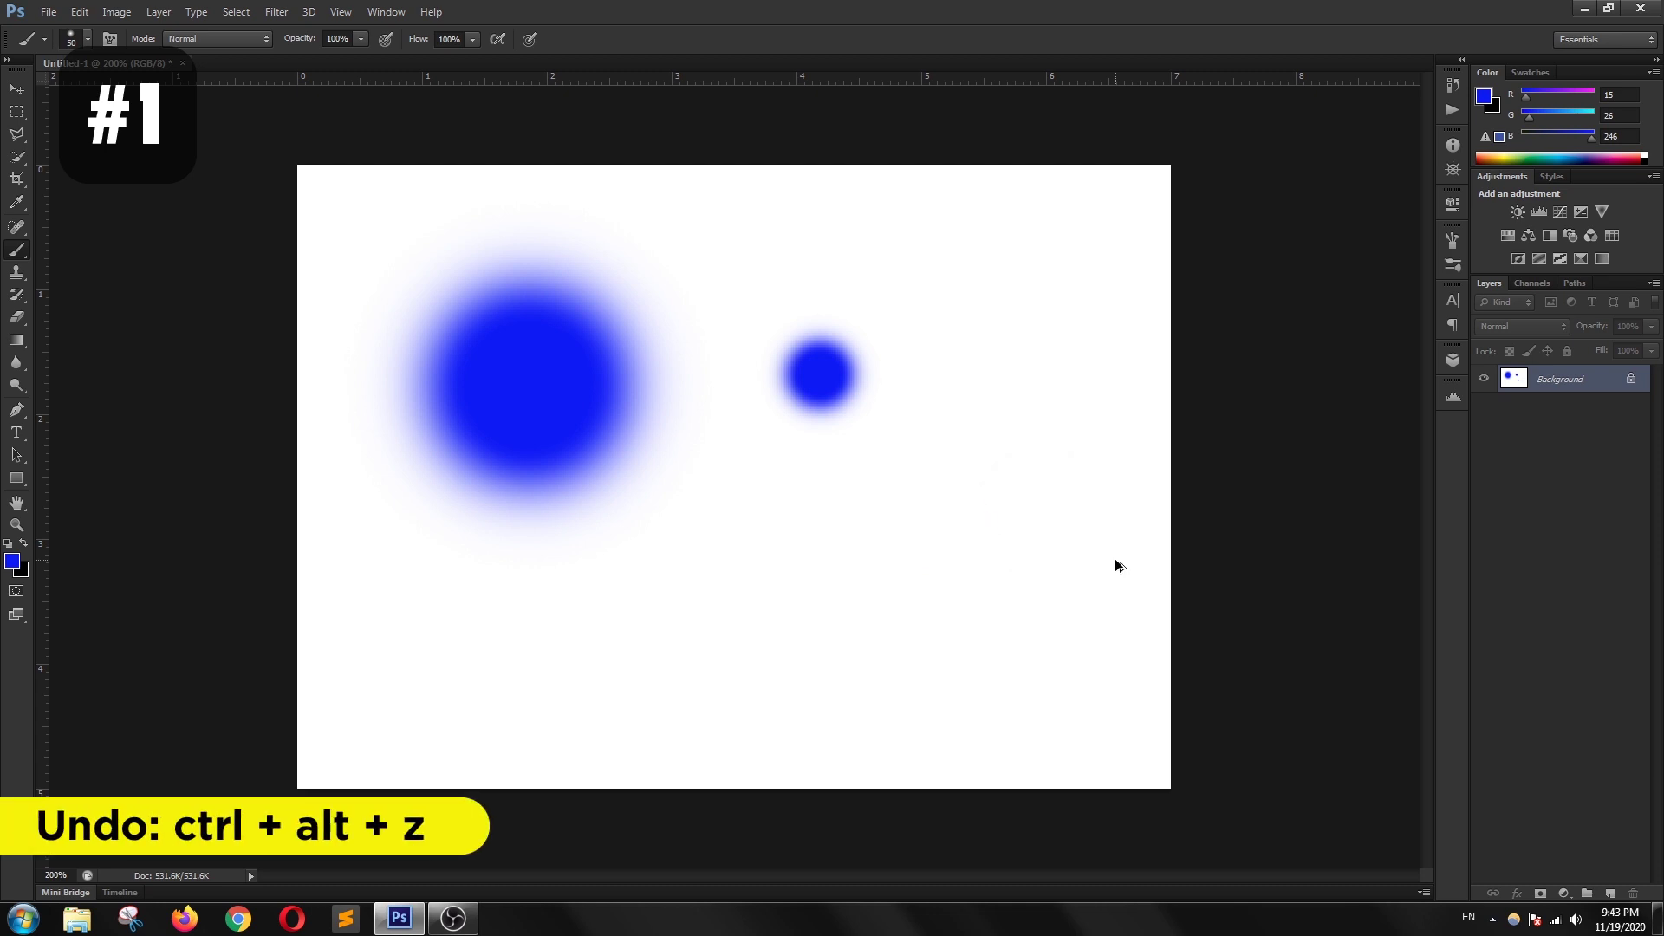
pyautogui.hotkey('ctrl', 'alt', 'z')
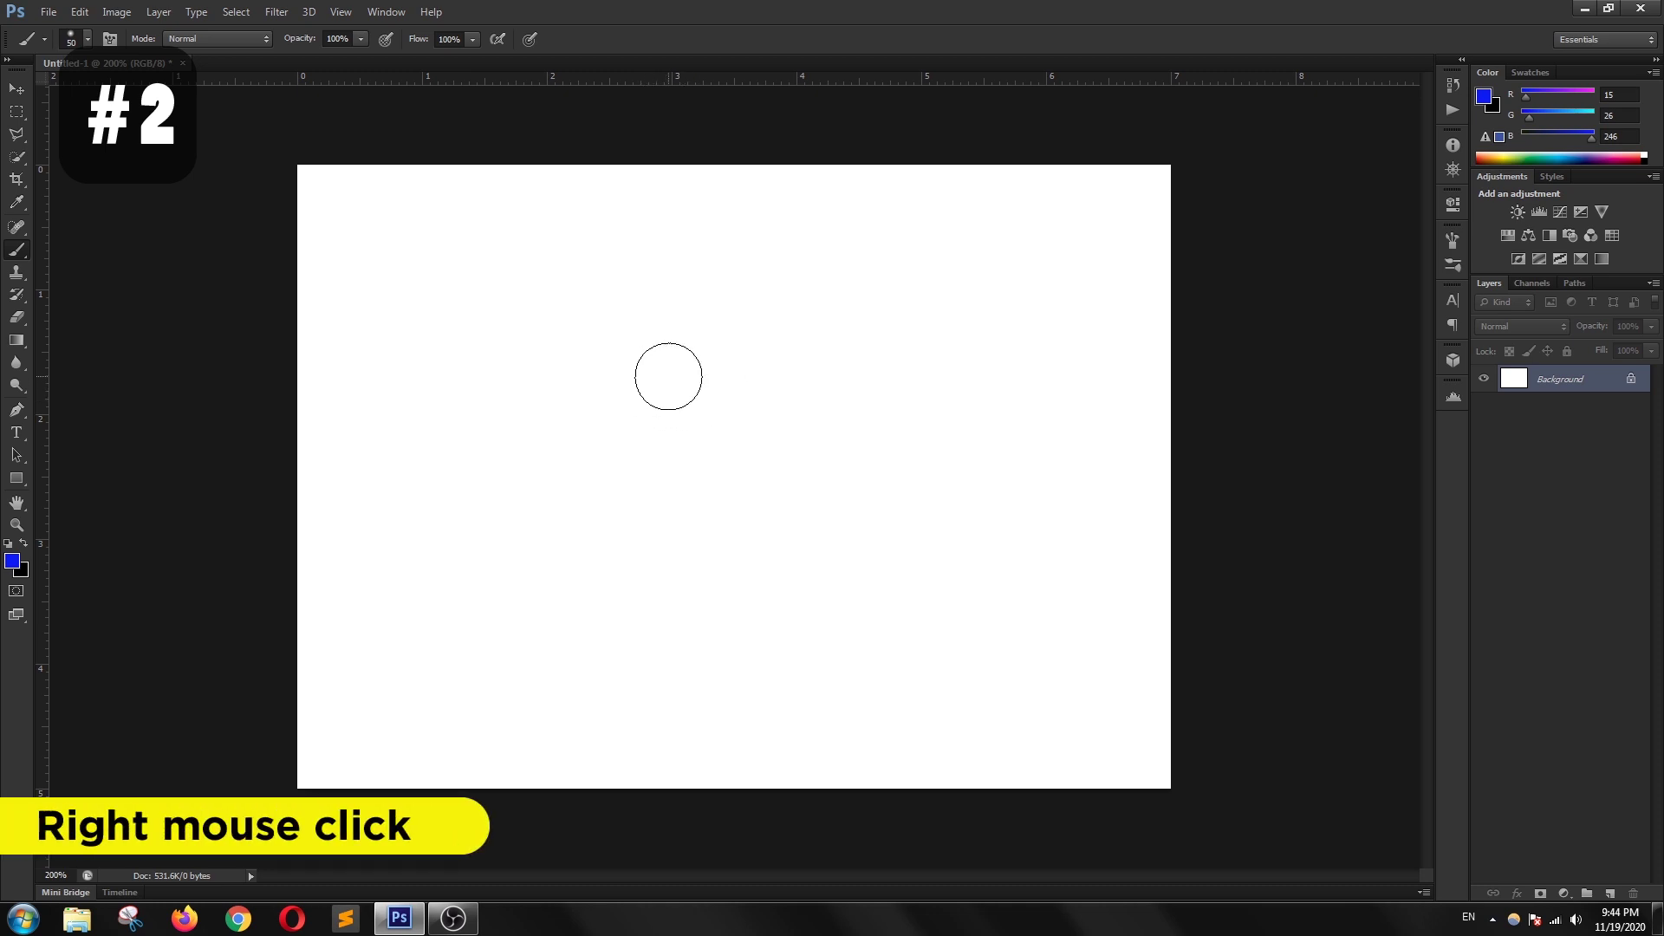
# Set the brush size to 114 px at 0% hardness and paint a soft blue dot in the canvas's upper-left area
pyautogui.rightClick(668, 376)
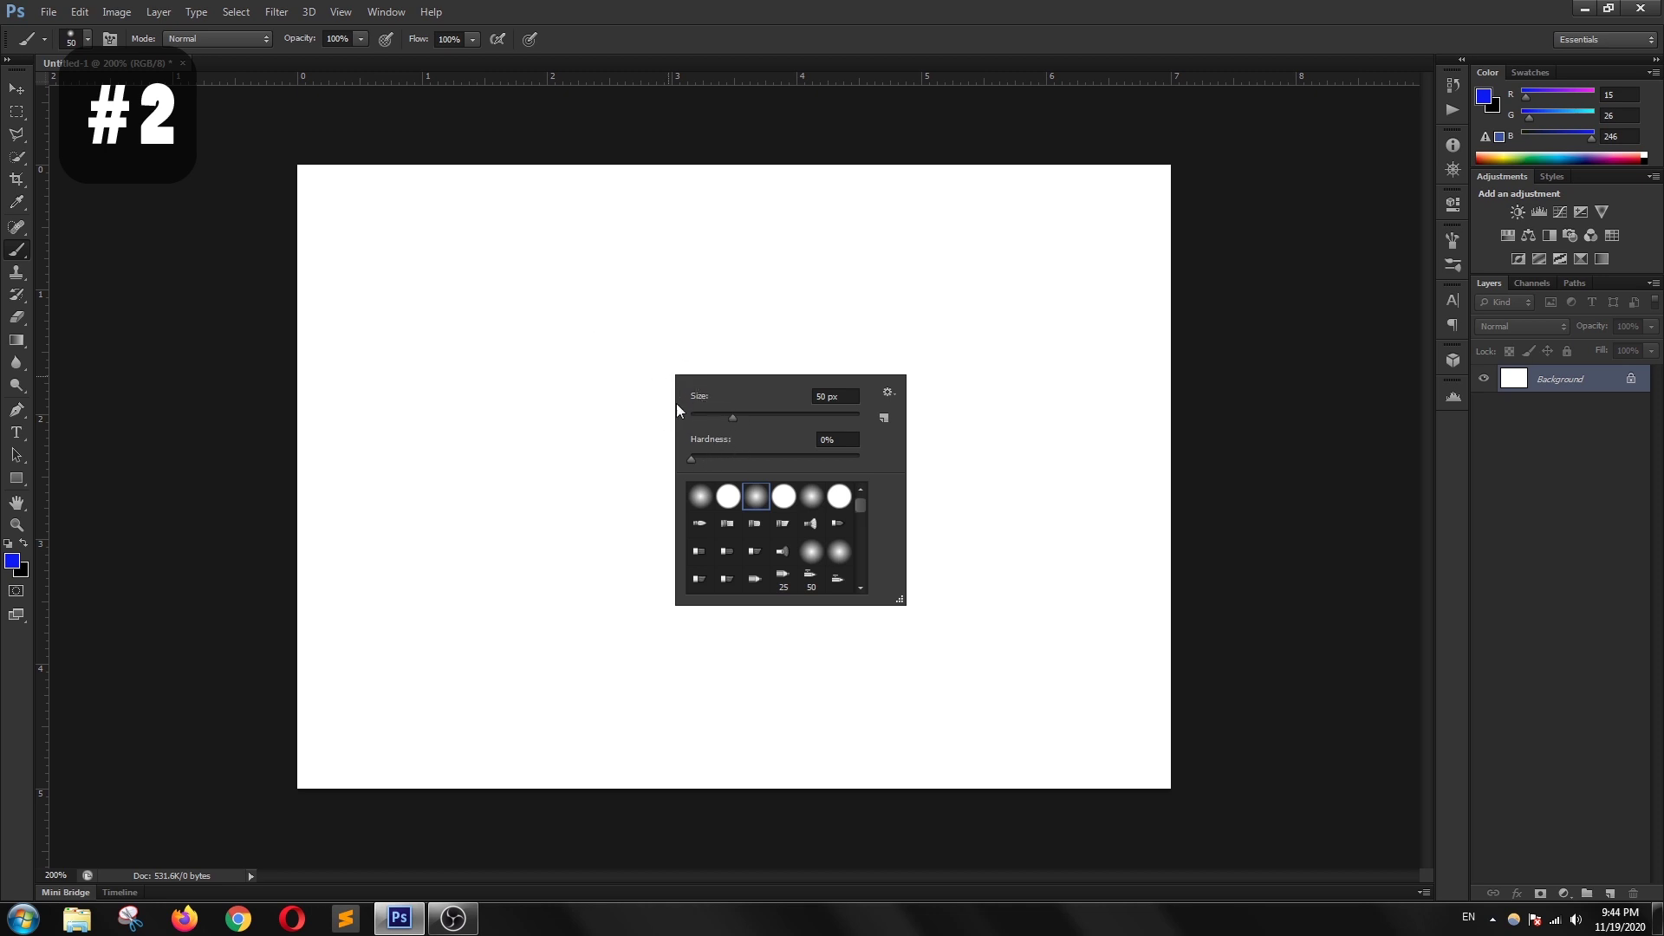
pyautogui.moveTo(733, 418); pyautogui.dragTo(757, 420)
pyautogui.moveTo(787, 422); pyautogui.dragTo(789, 422)
pyautogui.moveTo(788, 419); pyautogui.dragTo(782, 419)
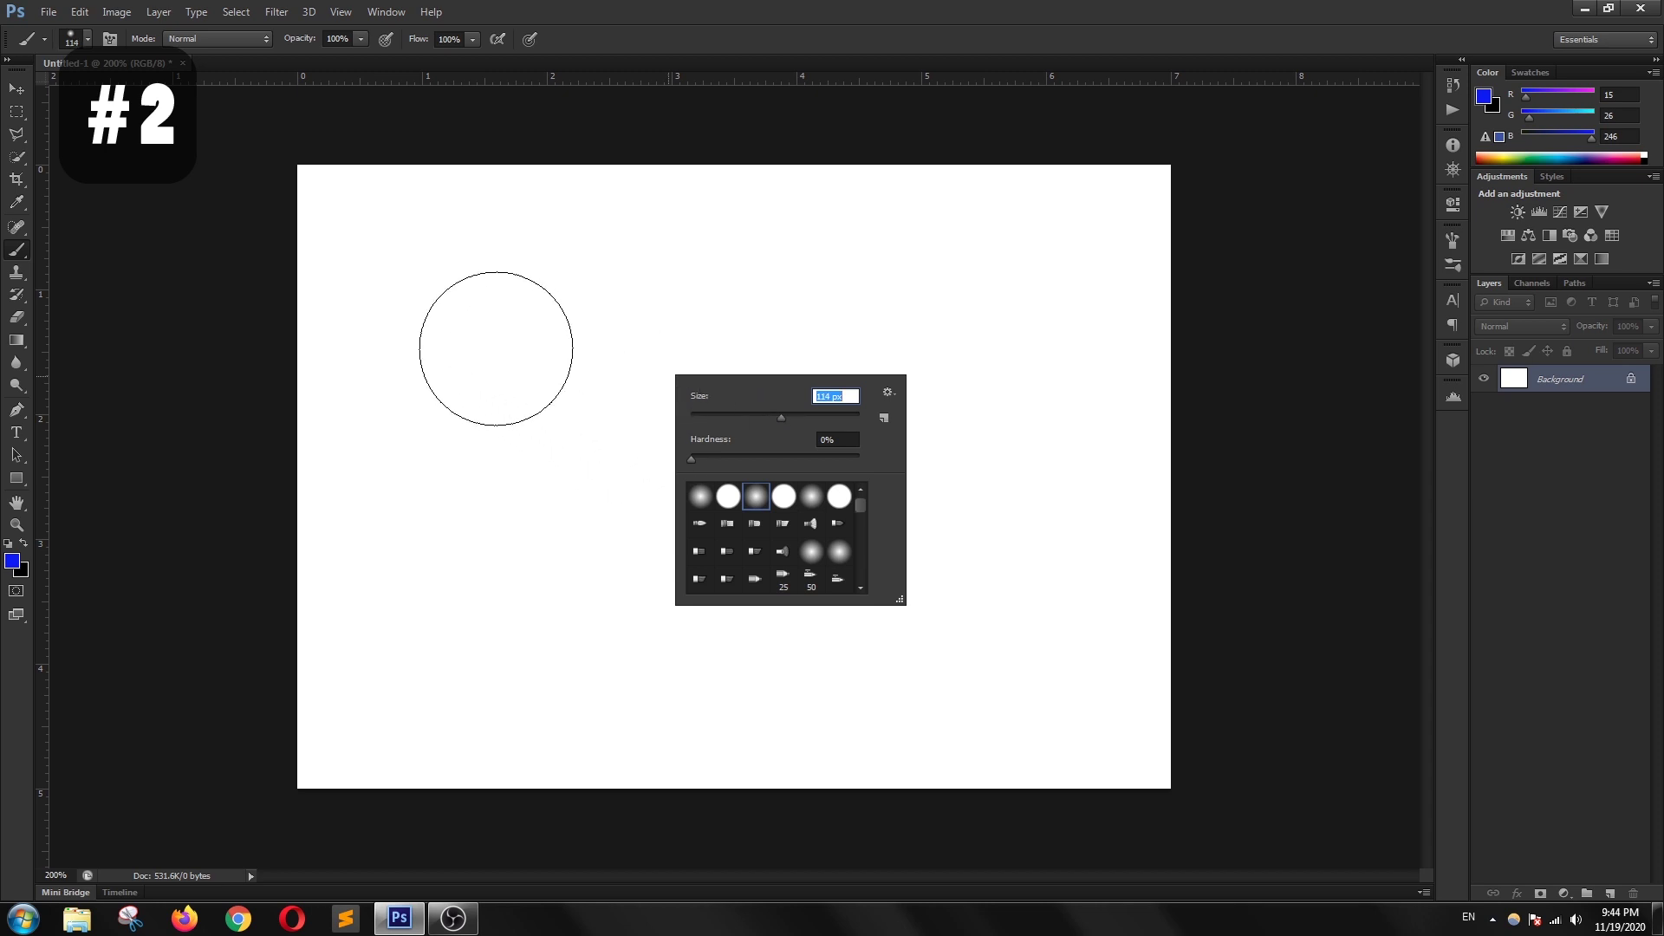
pyautogui.click(494, 346)
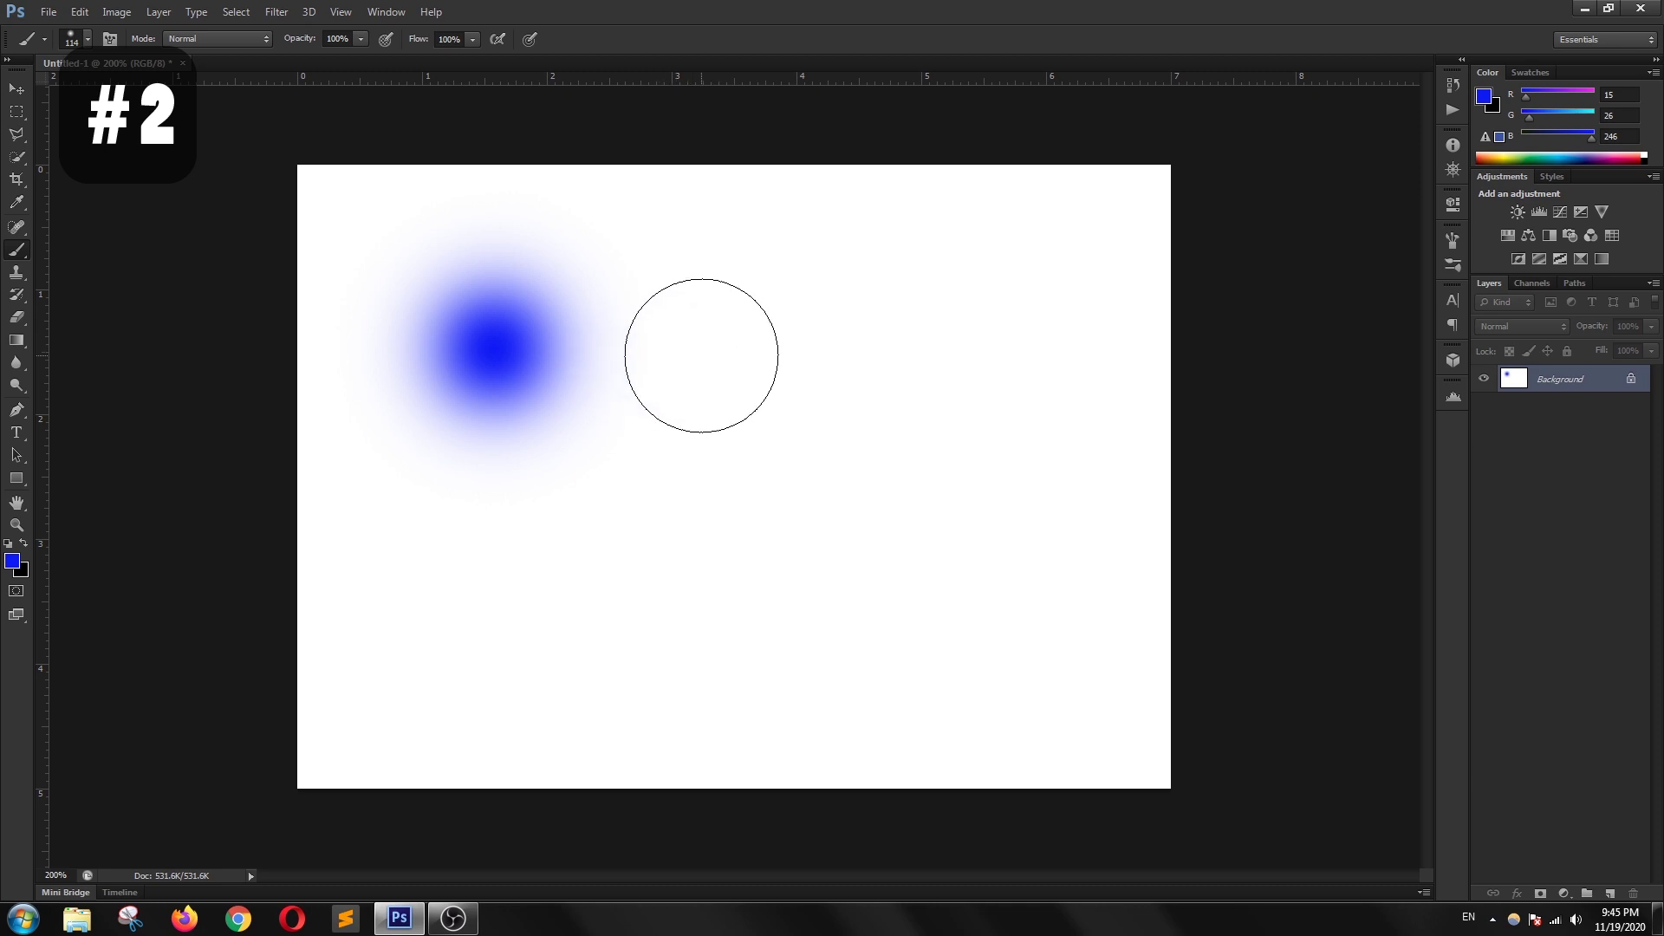
# Set the brush to 100% hardness and 95 px, and paint a hard-edged blue dot below the soft one
pyautogui.rightClick(722, 363)
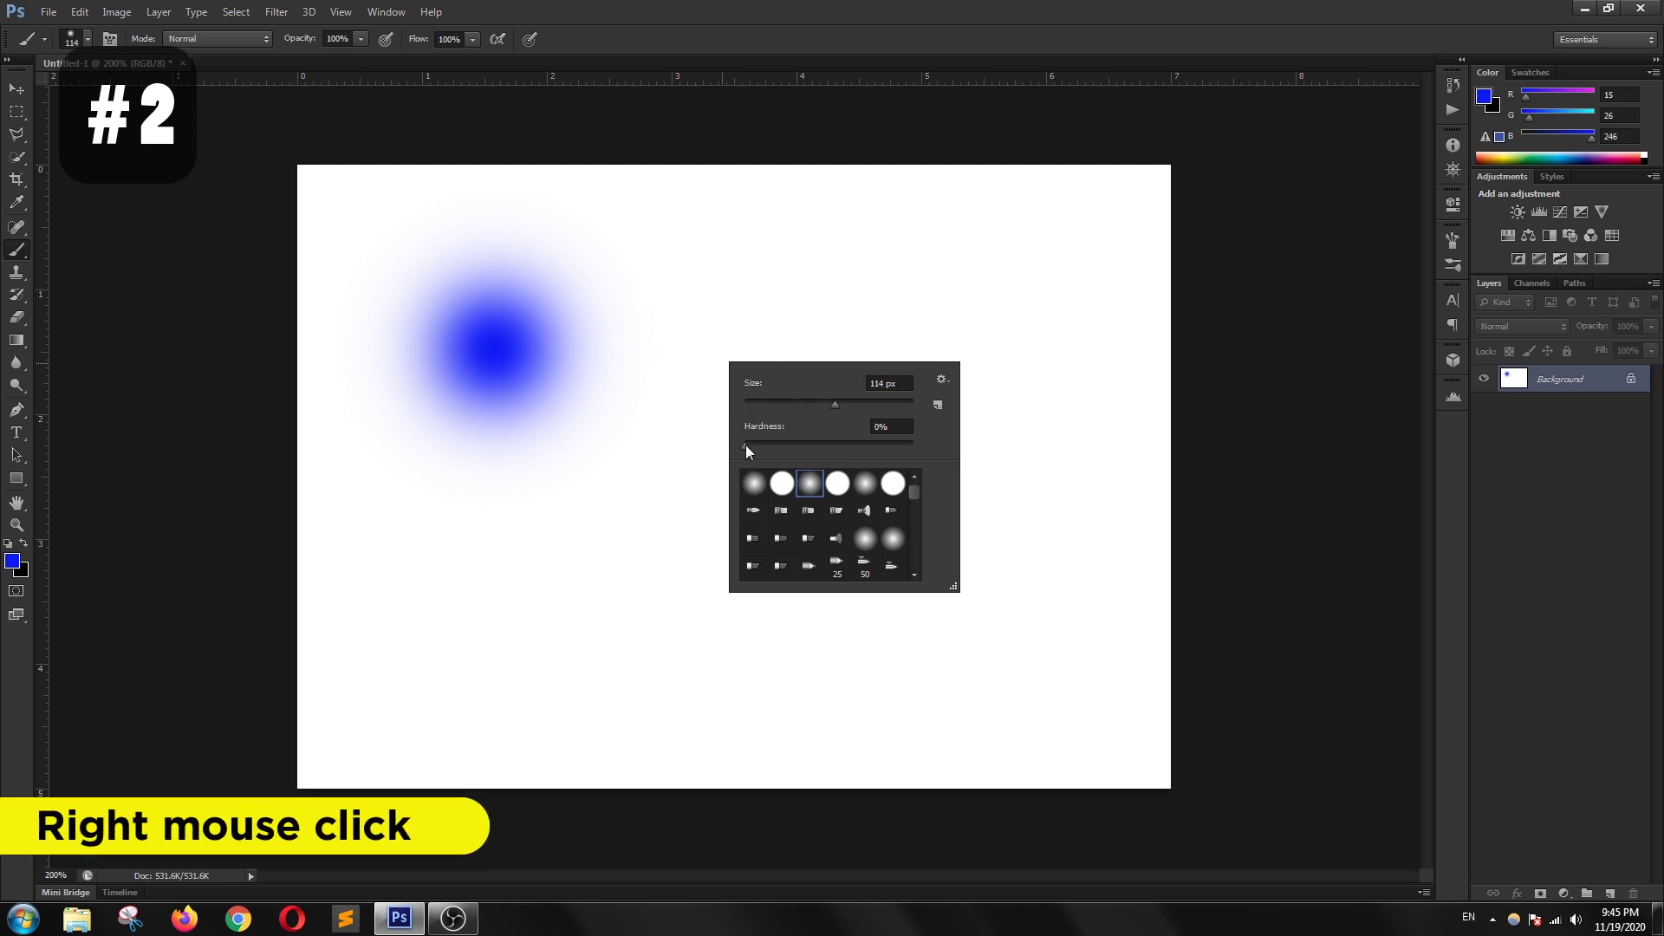
pyautogui.moveTo(745, 444); pyautogui.dragTo(844, 445)
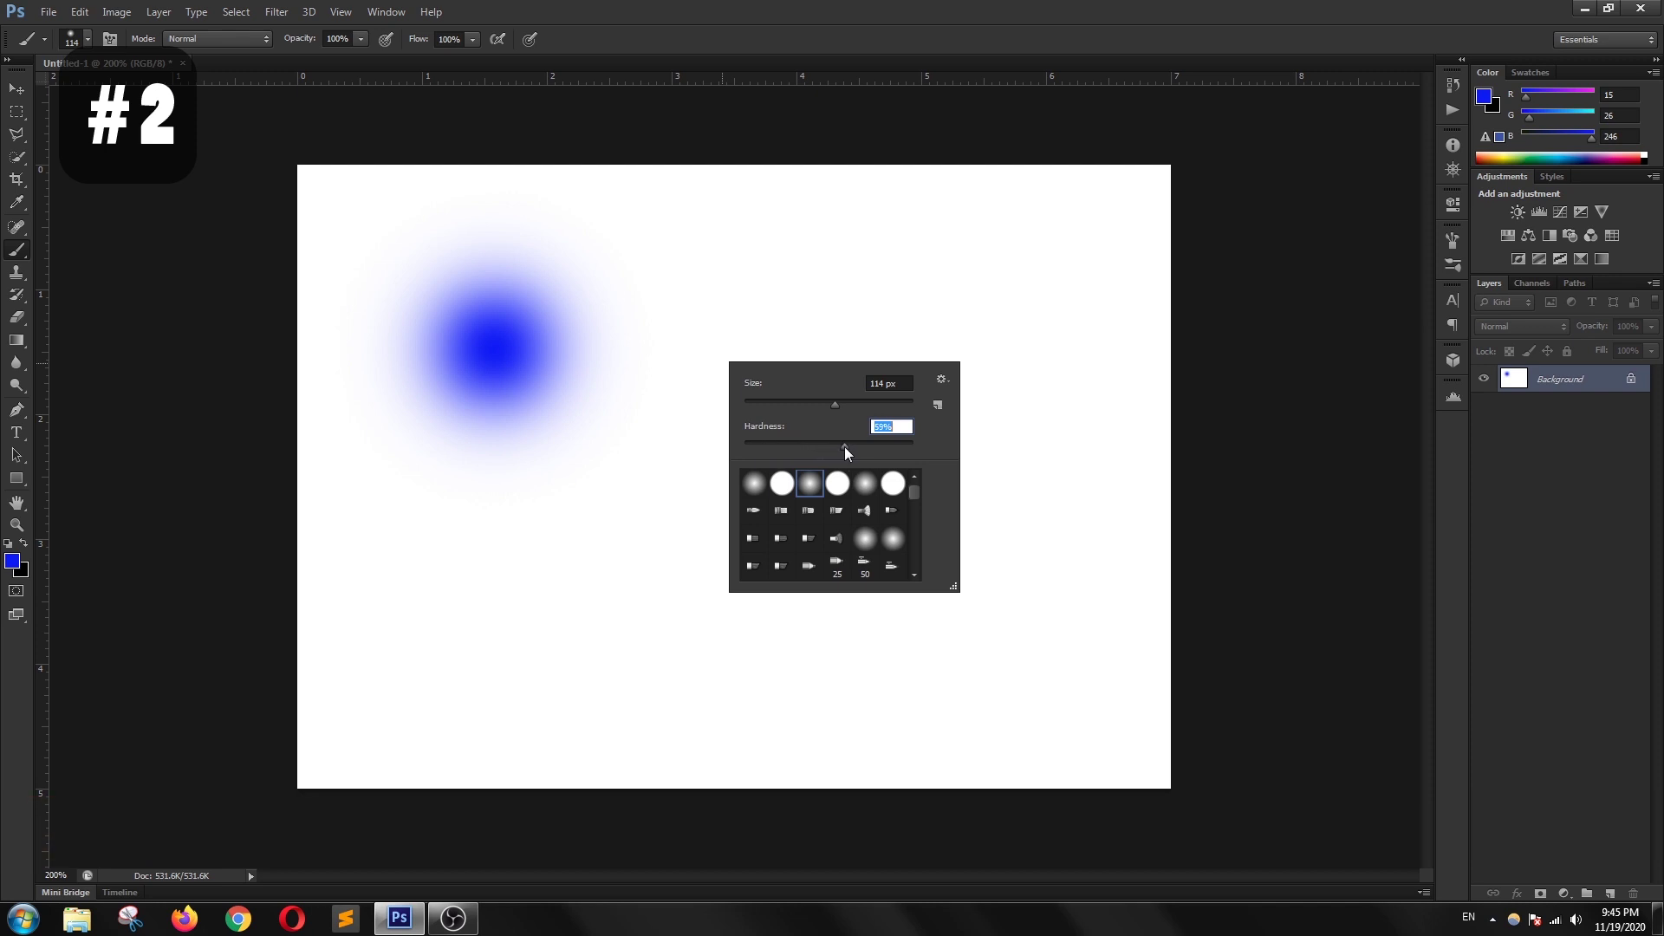
pyautogui.moveTo(833, 446); pyautogui.dragTo(841, 445)
pyautogui.moveTo(834, 403); pyautogui.dragTo(824, 403)
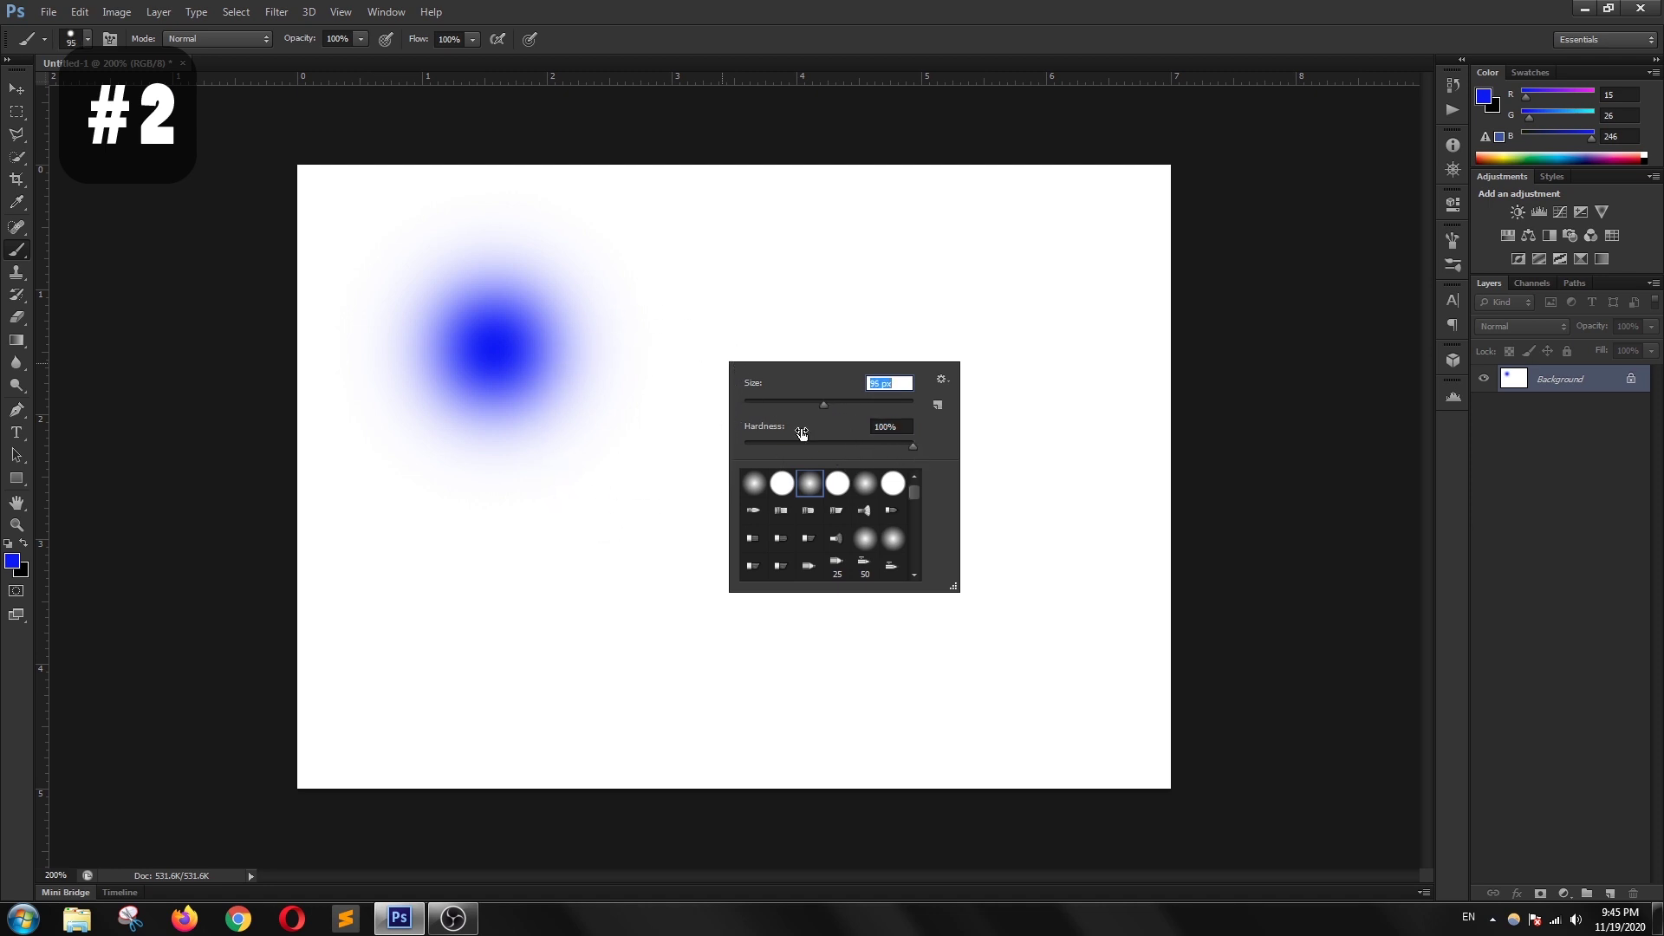
pyautogui.click(508, 523)
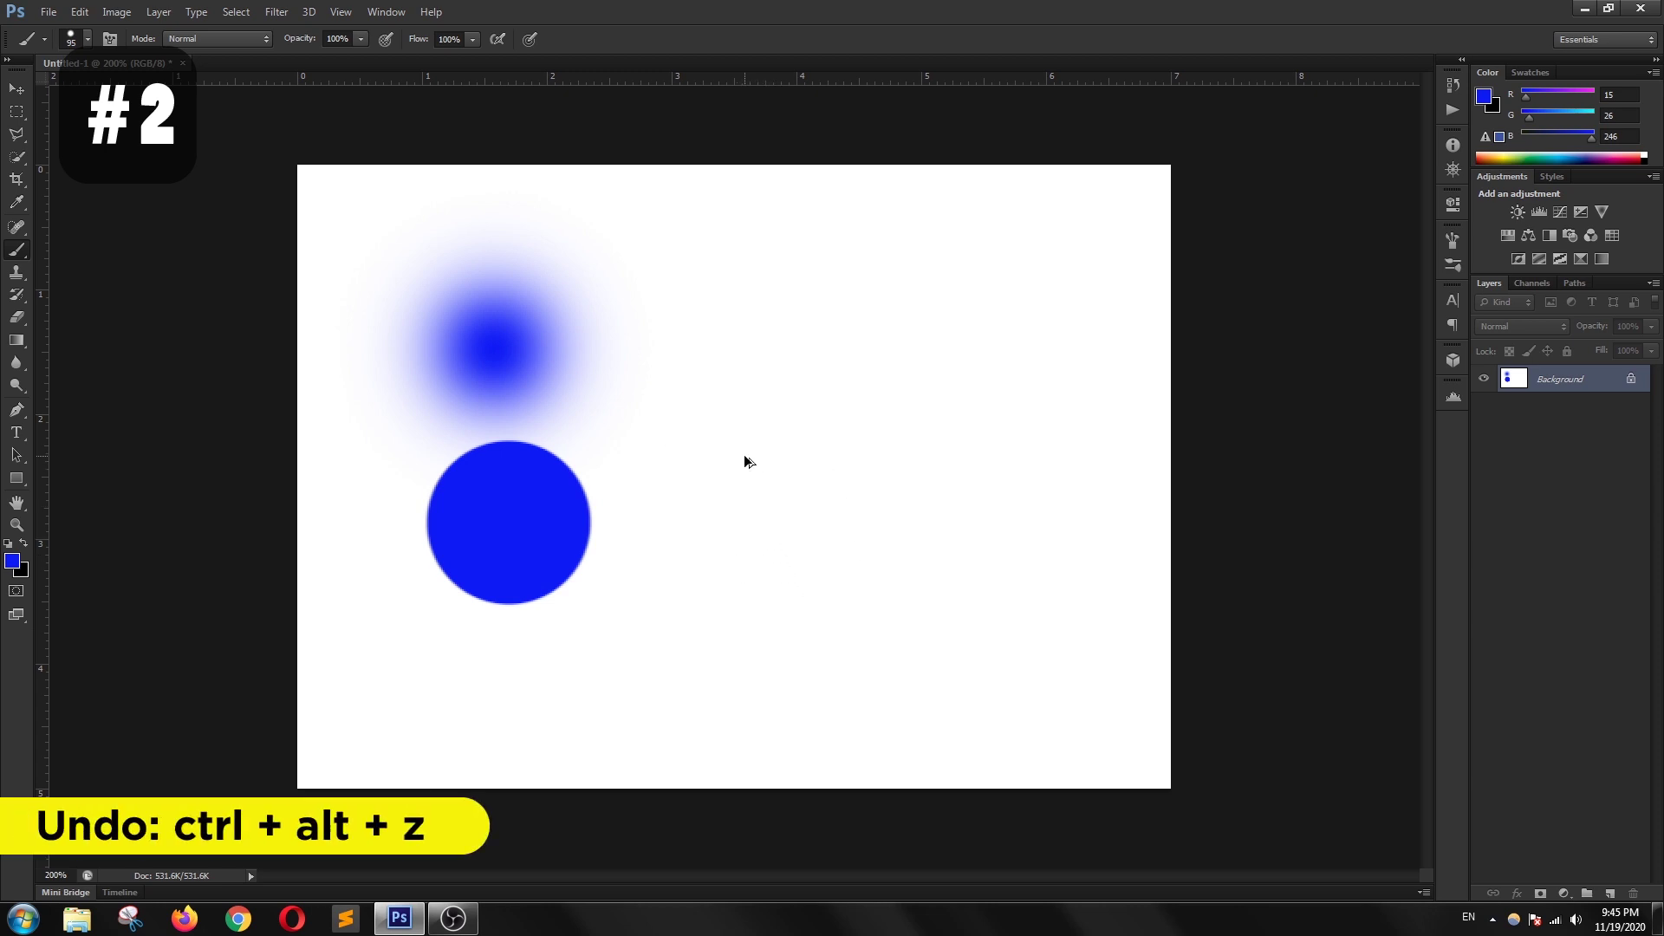
# Undo the soft dot and the hard-edged dot
pyautogui.hotkey('ctrl', 'alt', 'z')
pyautogui.hotkey('ctrl', 'alt', 'z')
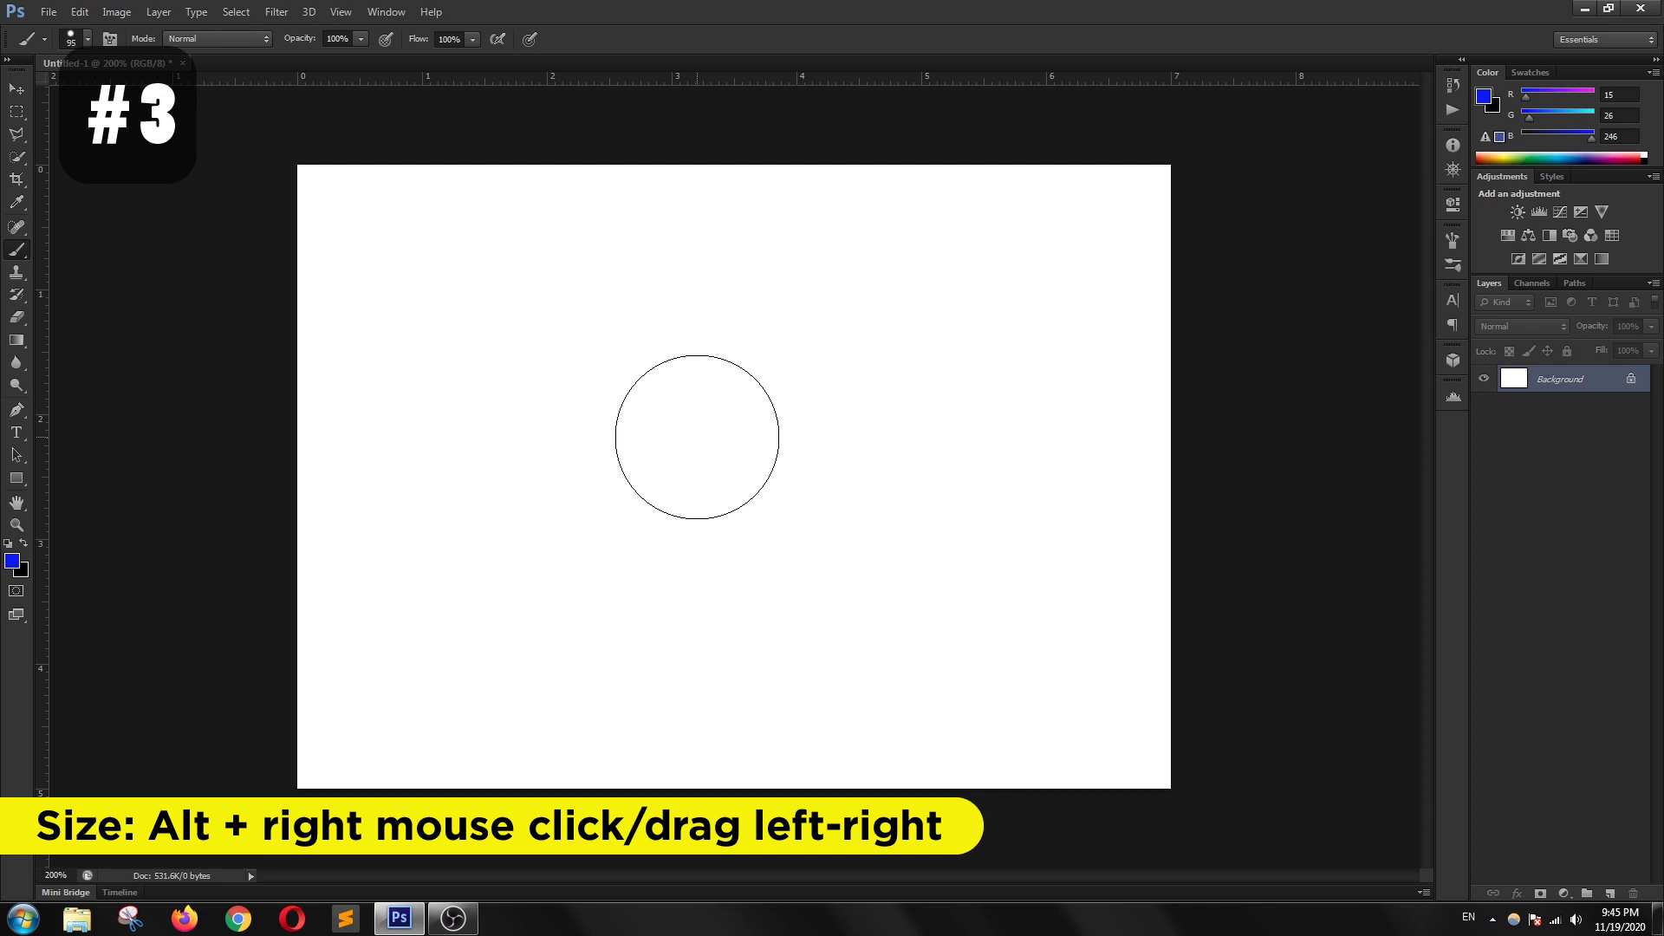
# Resize the brush interactively on the canvas, enlarging it to 117 px and reducing it to 71 px
pyautogui.keyDown('alt'); pyautogui.rightClick(680, 425); pyautogui.keyUp('alt')
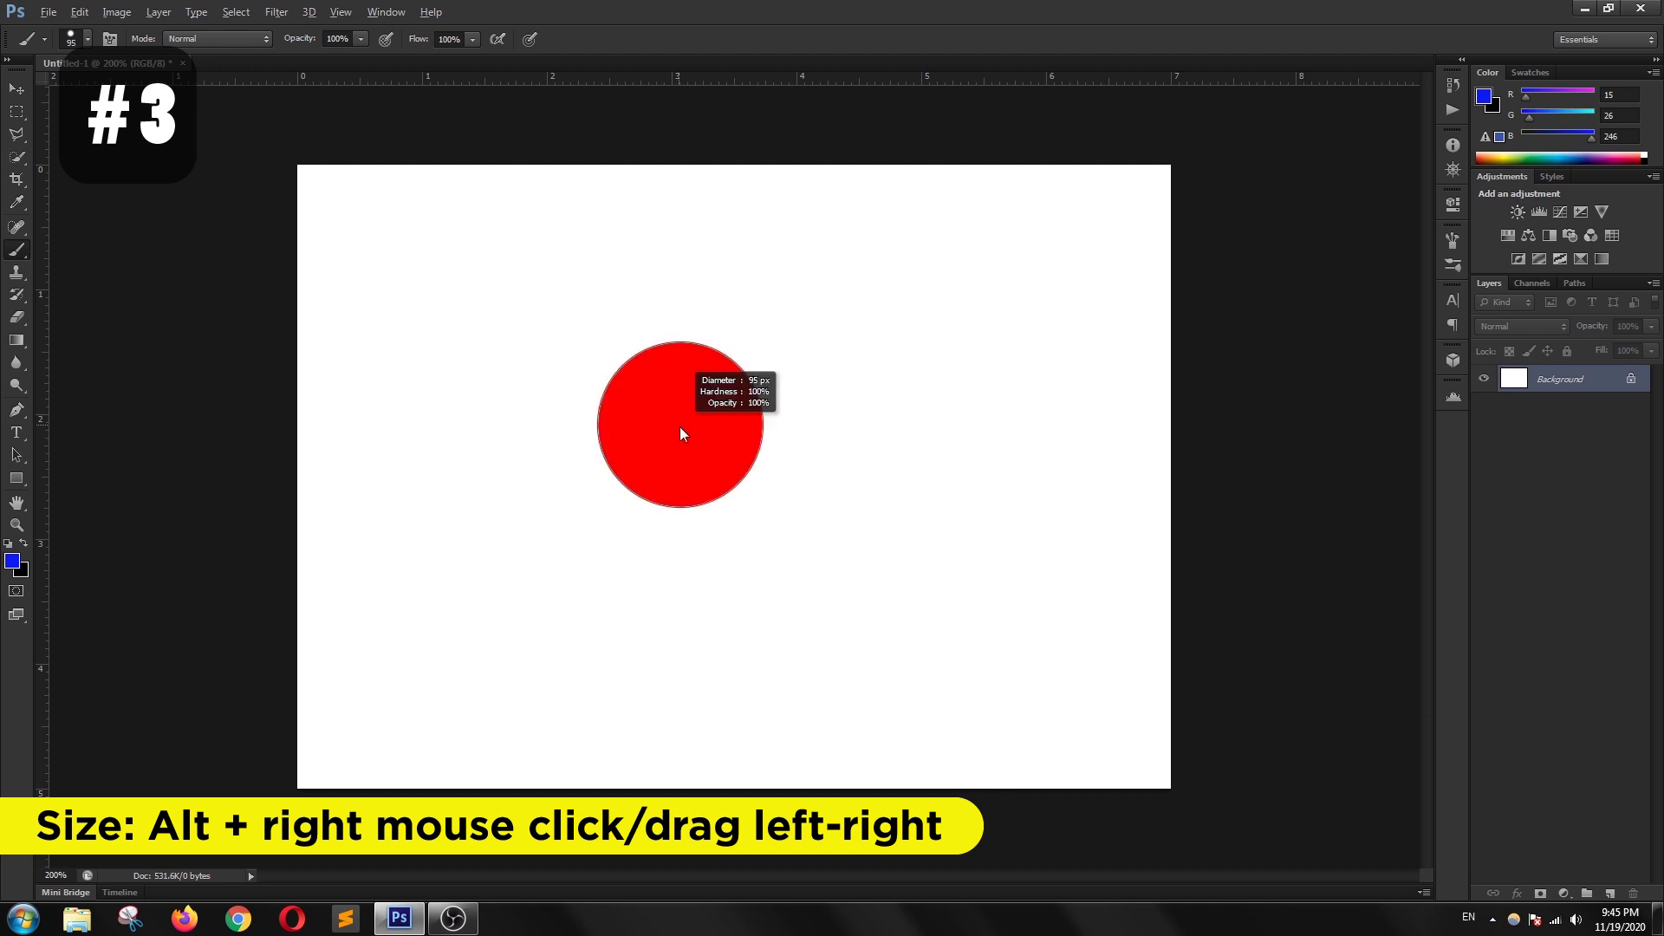
pyautogui.moveTo(690, 429)
pyautogui.mouseDown()
pyautogui.moveTo(705, 433)
pyautogui.moveTo(667, 447)
pyautogui.moveTo(710, 455)
pyautogui.mouseUp()
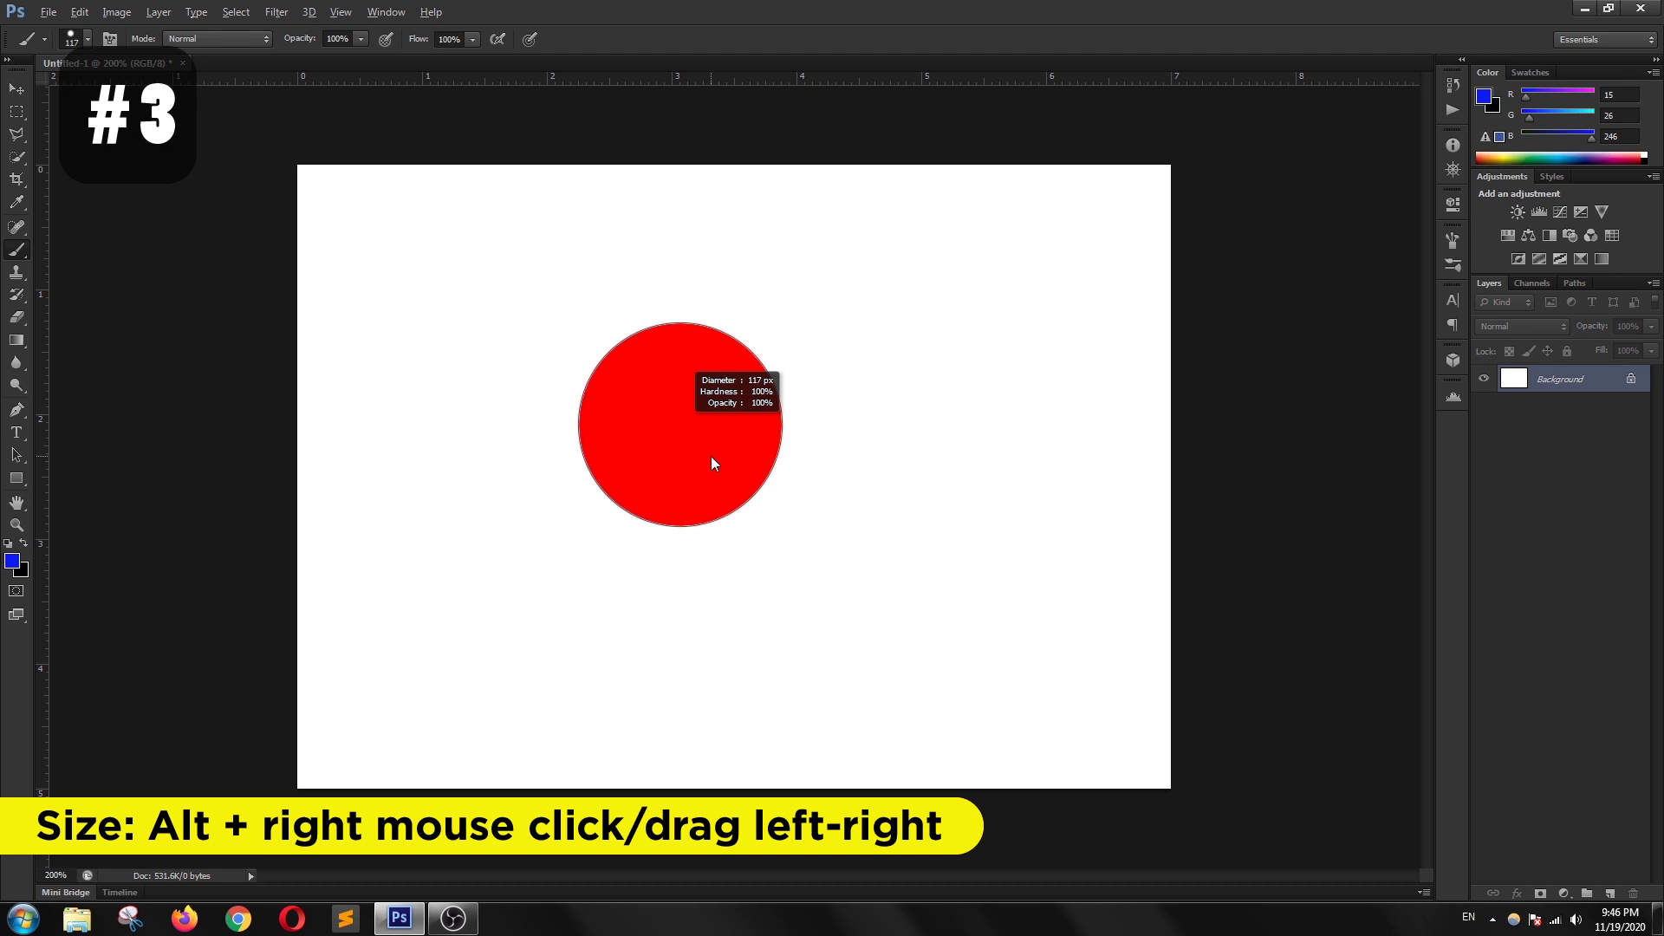
pyautogui.moveTo(711, 456)
pyautogui.mouseDown()
pyautogui.moveTo(762, 465)
pyautogui.moveTo(650, 468)
pyautogui.moveTo(674, 476)
pyautogui.mouseUp()
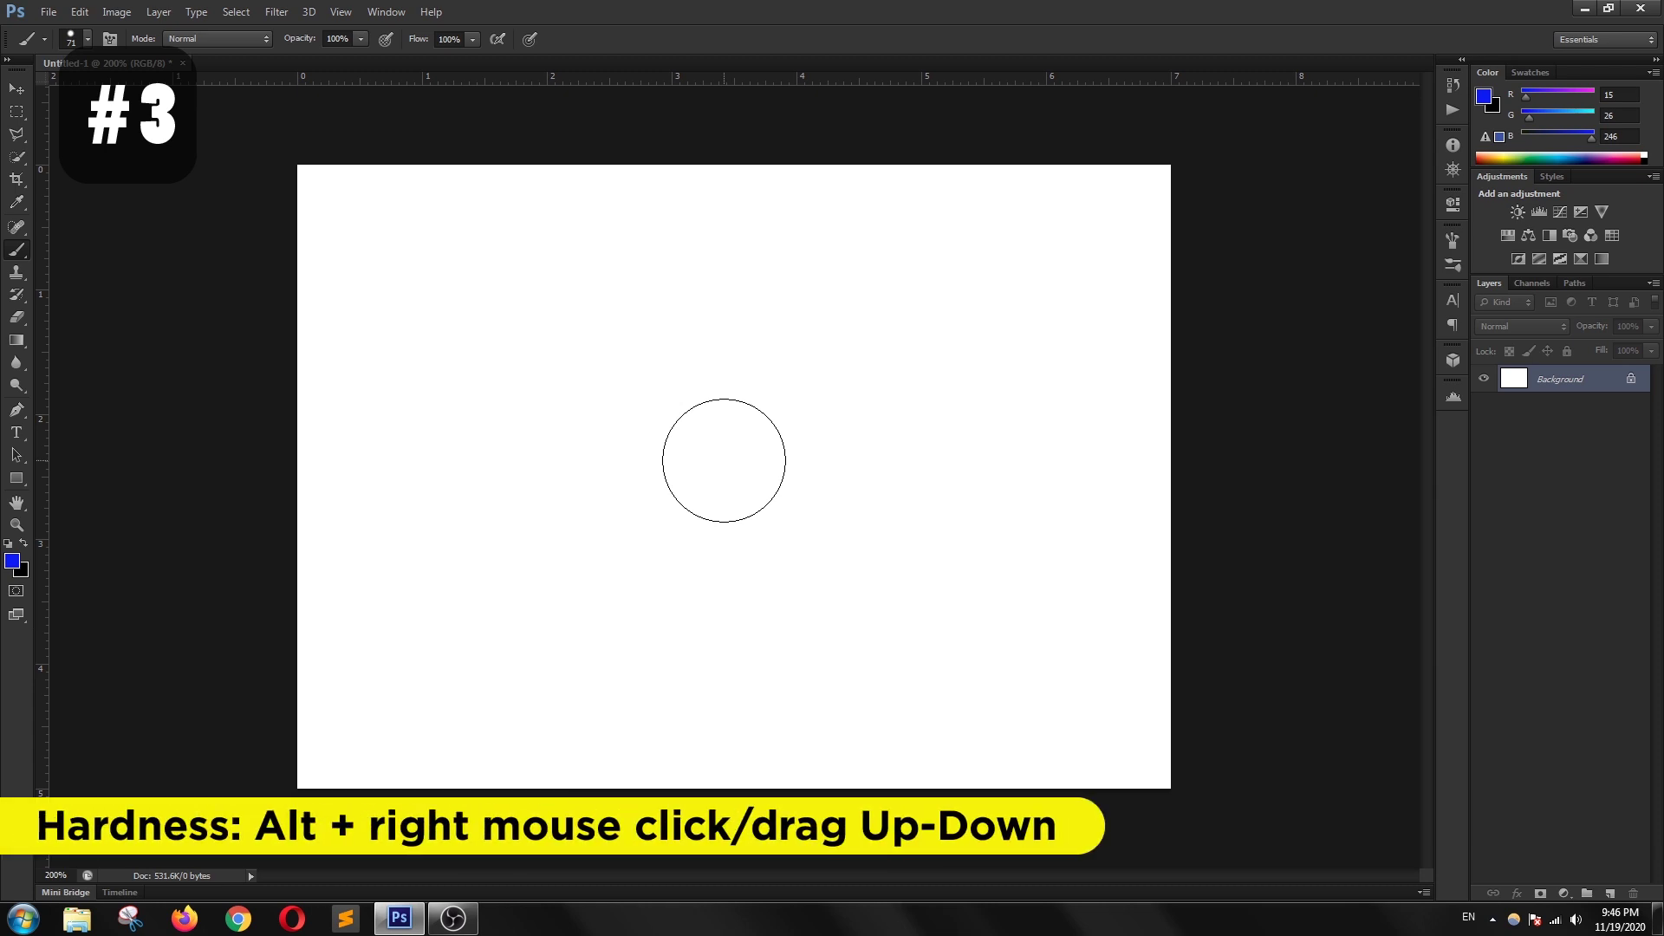
# Adjust the brush hardness interactively on the canvas, lowering it and raising it back to 100%
pyautogui.press('alt')
pyautogui.keyDown('alt'); pyautogui.rightClick(733, 469); pyautogui.keyUp('alt')
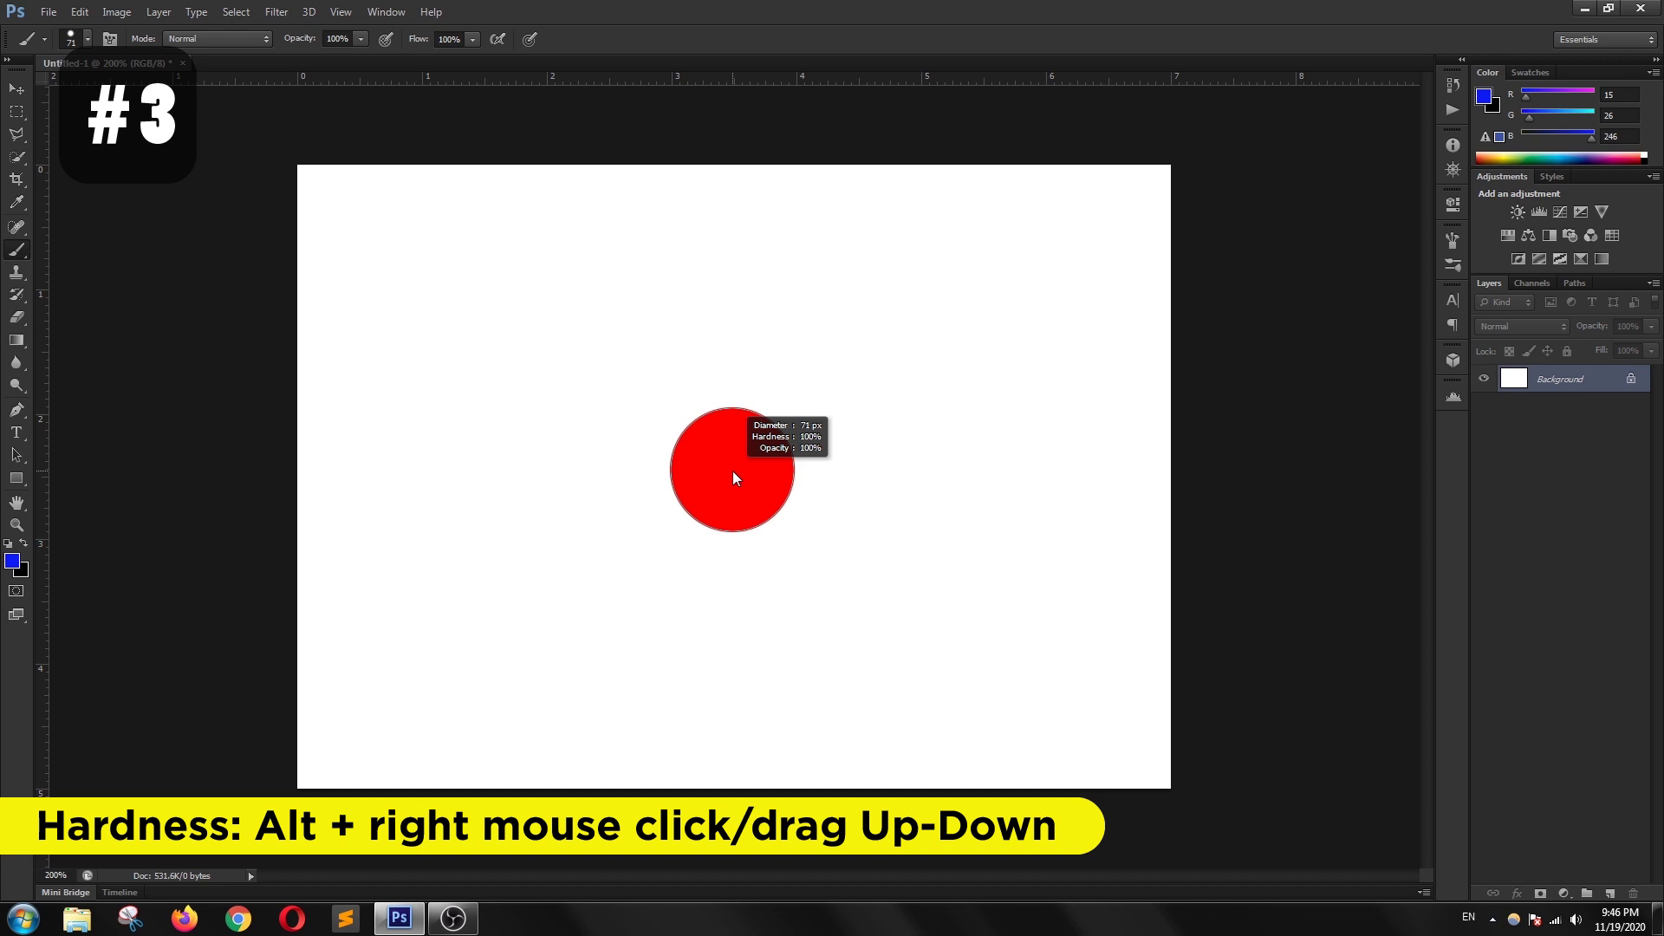
pyautogui.moveTo(733, 472); pyautogui.dragTo(751, 222)
pyautogui.moveTo(753, 202); pyautogui.dragTo(742, 701)
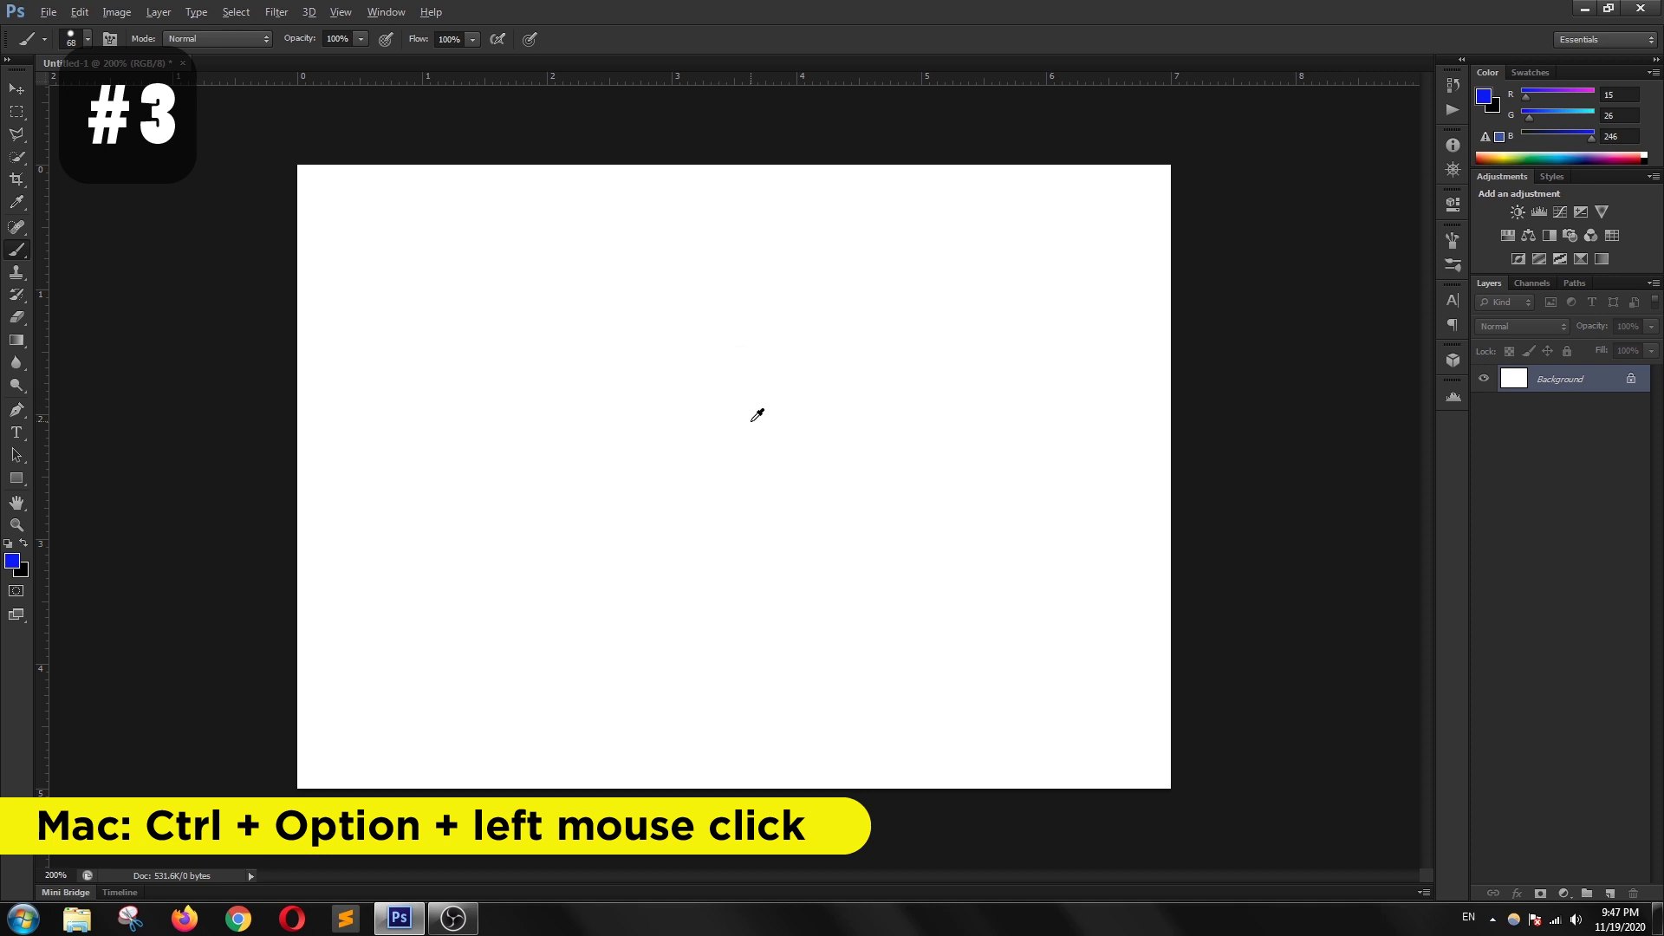
# Set the brush diameter to 78 px and lower its hardness interactively on the canvas
pyautogui.moveTo(736, 431)
pyautogui.mouseDown()
pyautogui.moveTo(748, 471)
pyautogui.moveTo(797, 469)
pyautogui.moveTo(738, 465)
pyautogui.moveTo(785, 471)
pyautogui.moveTo(762, 478)
pyautogui.mouseUp()
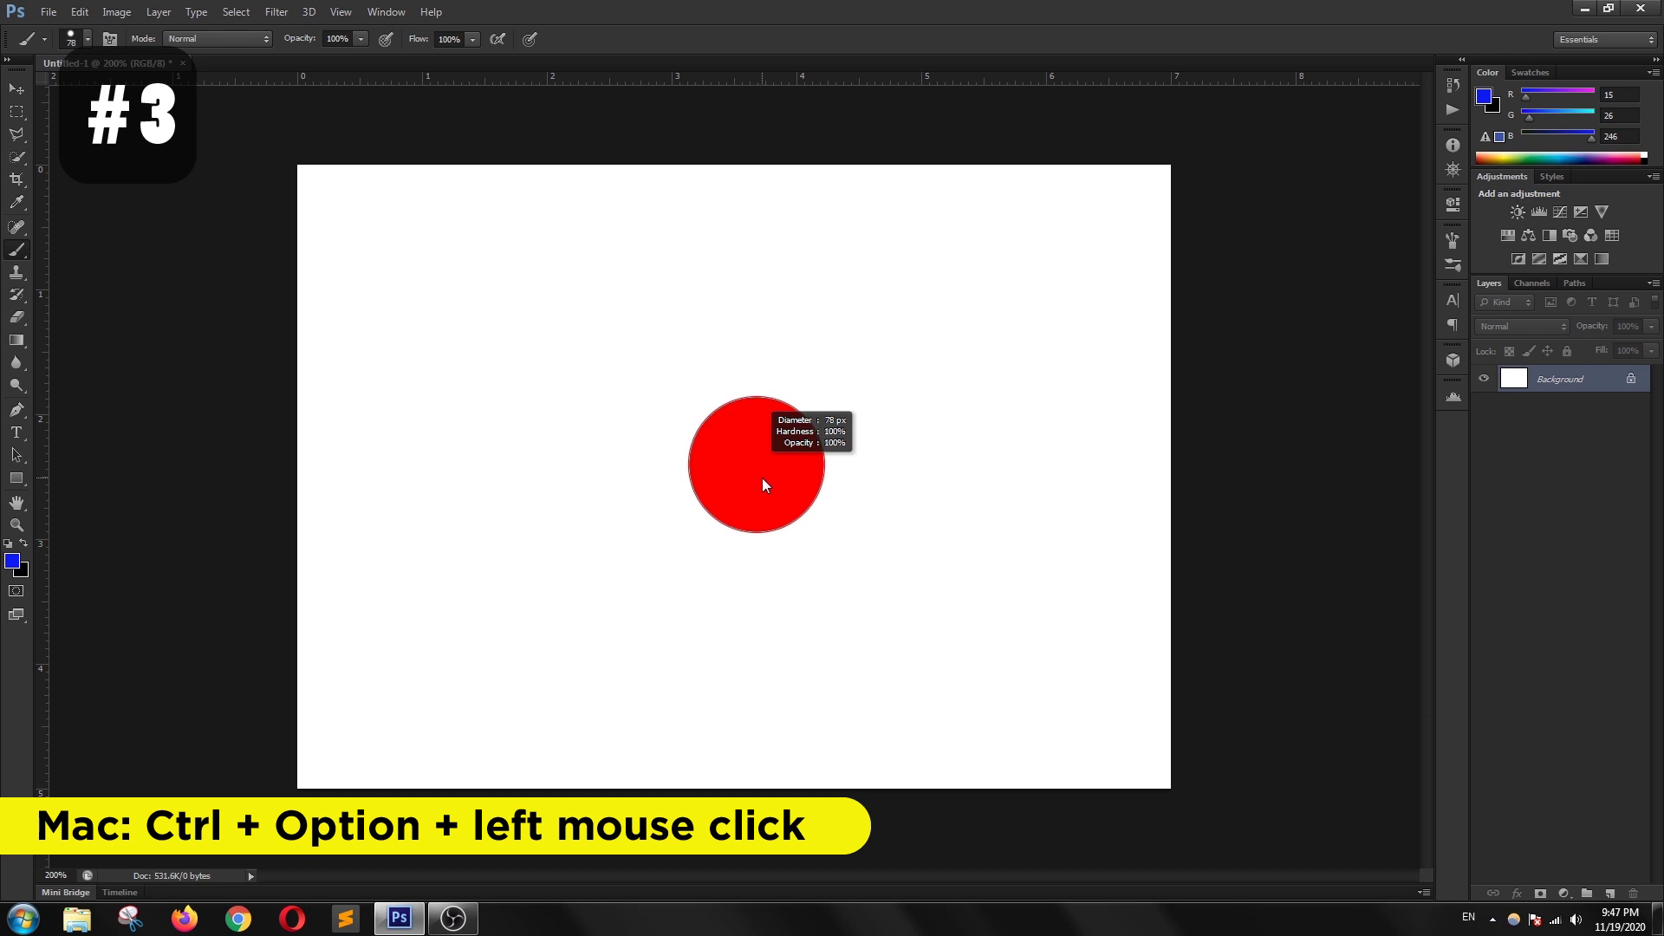
pyautogui.moveTo(762, 477)
pyautogui.mouseDown()
pyautogui.moveTo(777, 368)
pyautogui.moveTo(772, 546)
pyautogui.moveTo(768, 286)
pyautogui.moveTo(766, 305)
pyautogui.mouseUp()
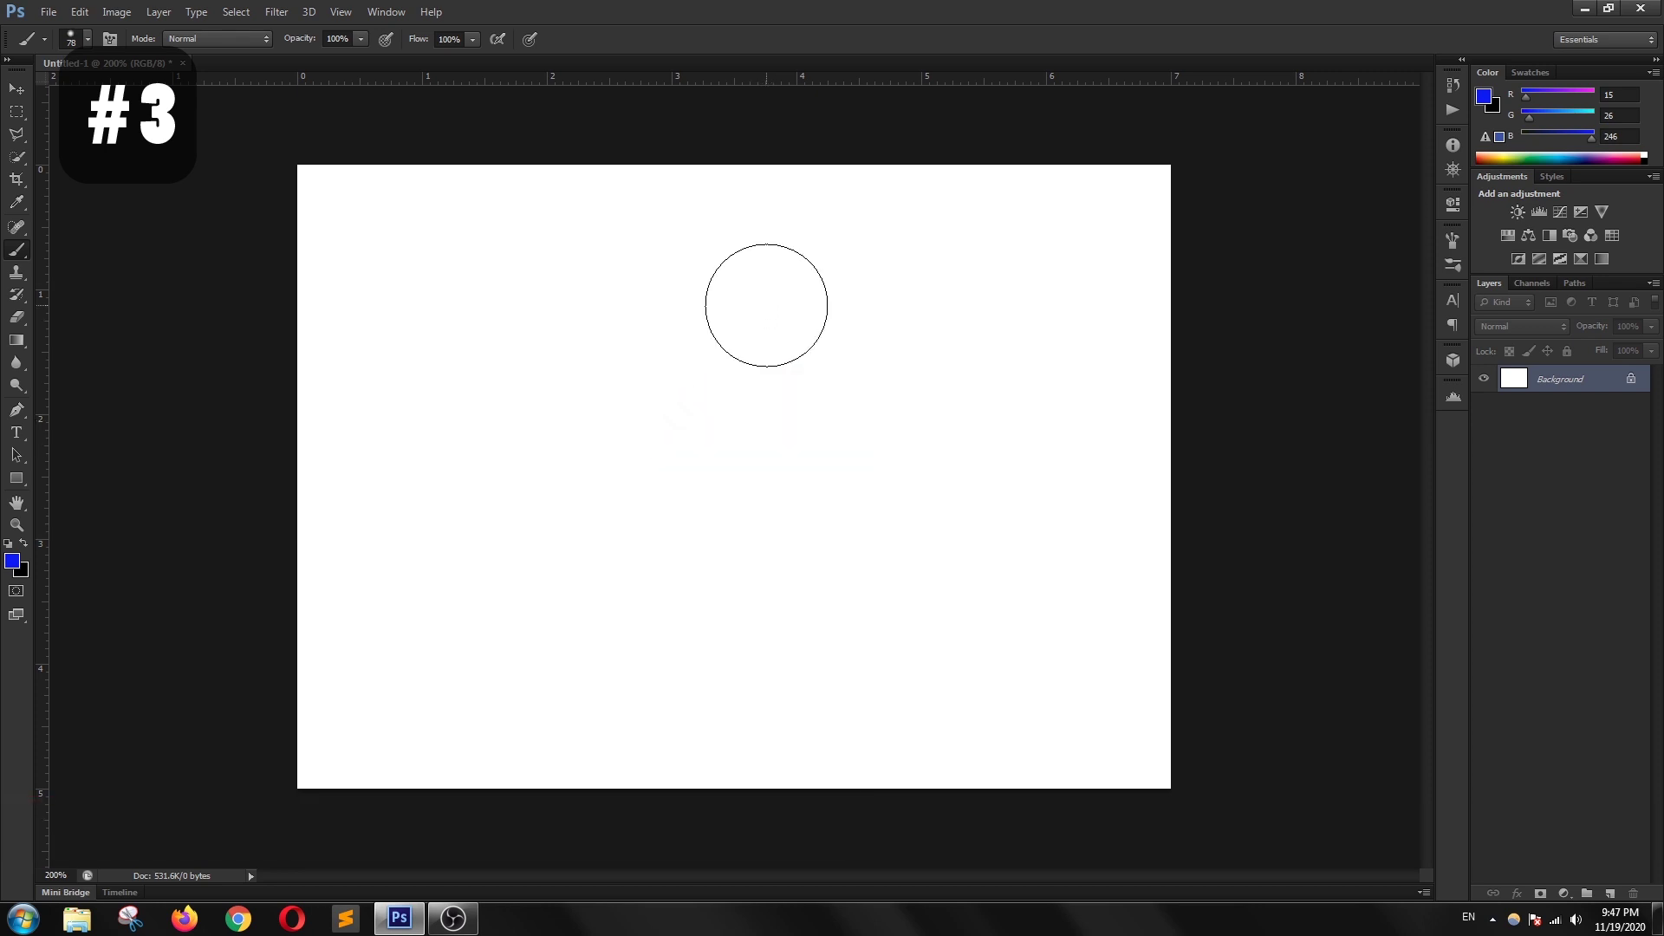